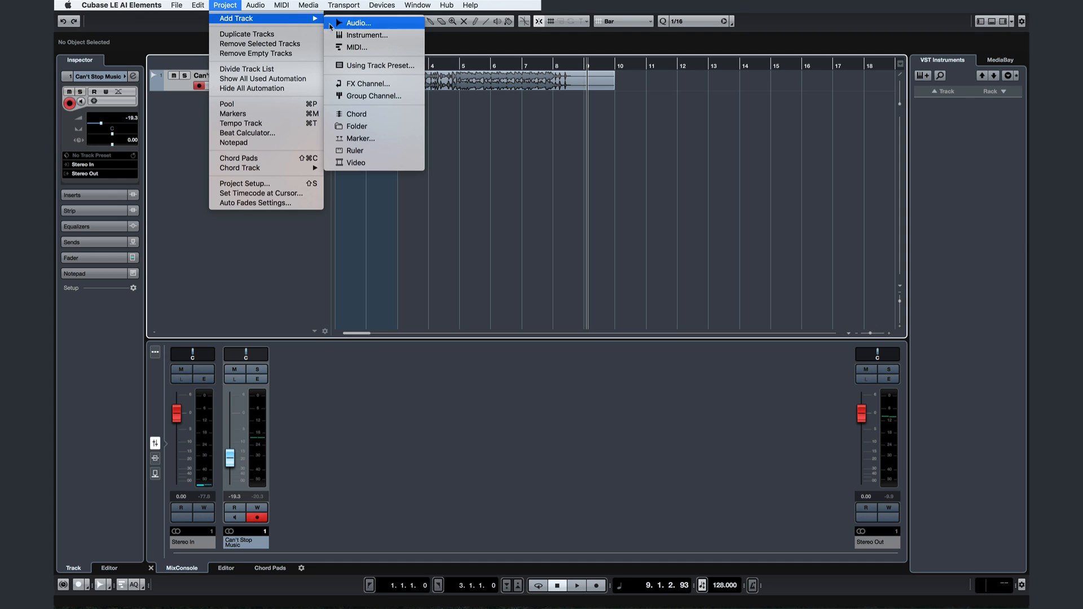
# - Add one instrument track that uses VOCALOID4 Inst as its VST instrument
pyautogui.click(341, 34)
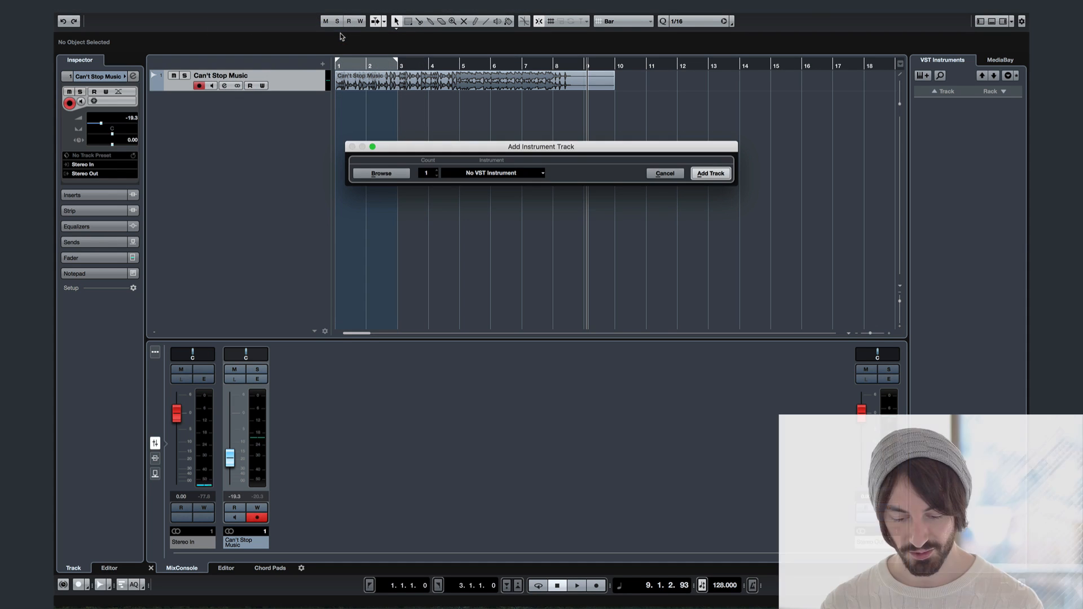
pyautogui.click(468, 172)
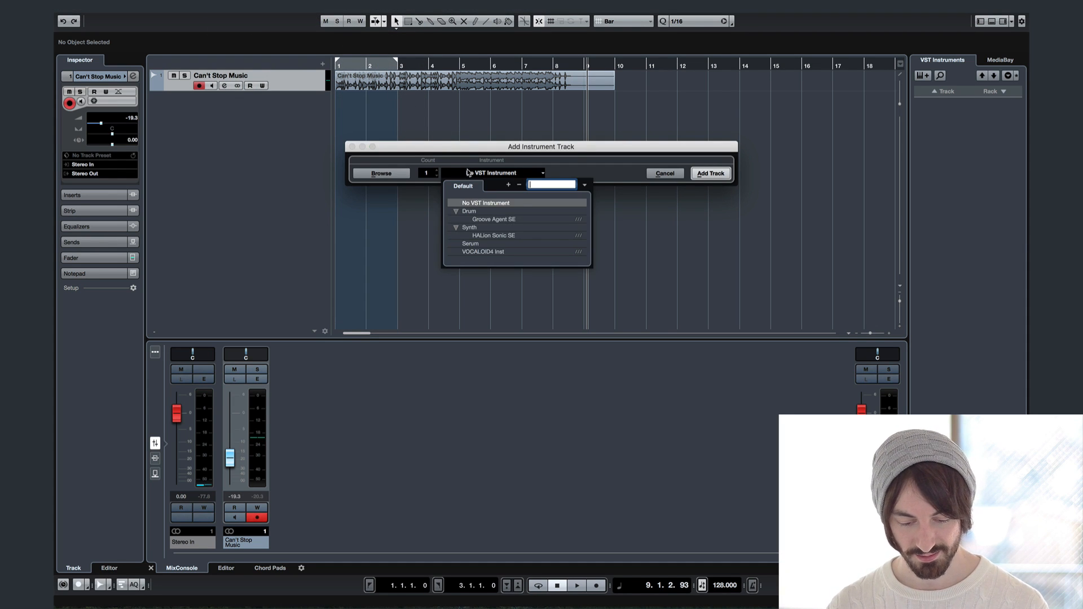
pyautogui.click(486, 252)
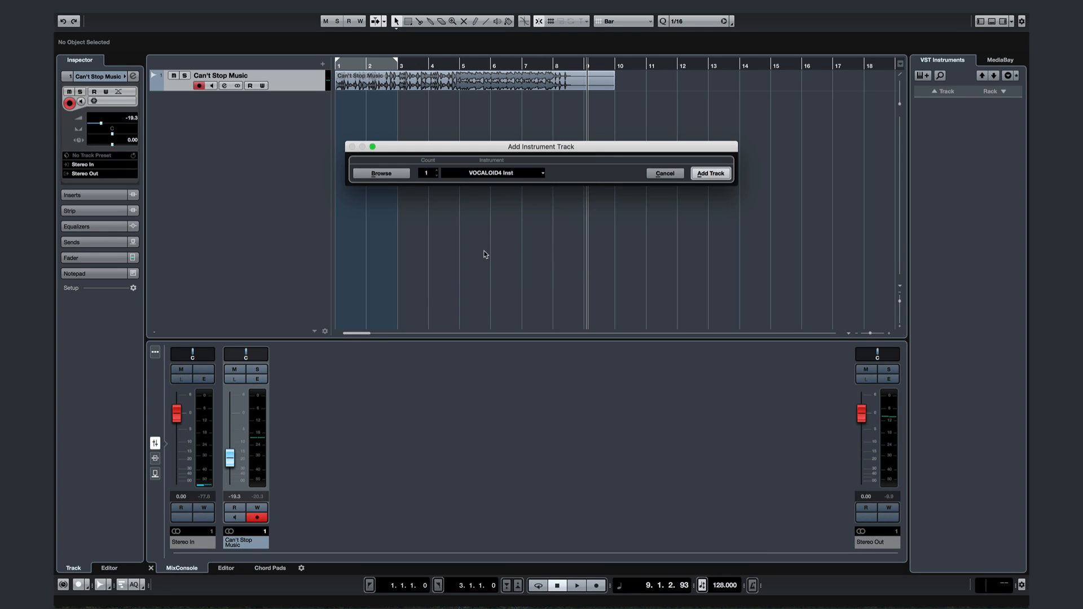
pyautogui.click(710, 174)
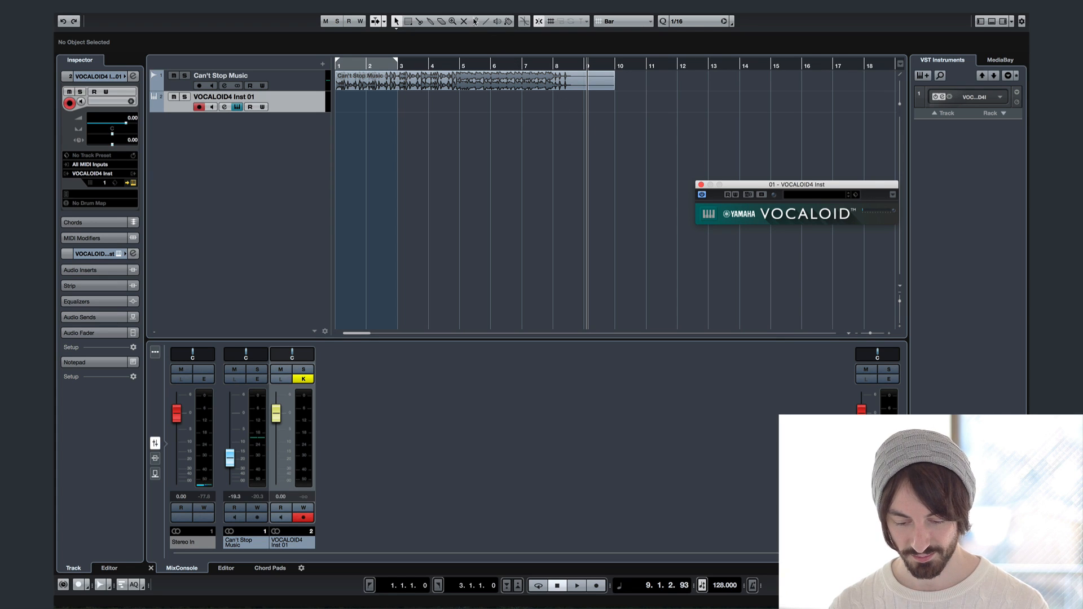
# - Draw a one-bar part in bar 1 of the VOCALOID4 Inst 01 track and play that bar as a loop
pyautogui.click(475, 21)
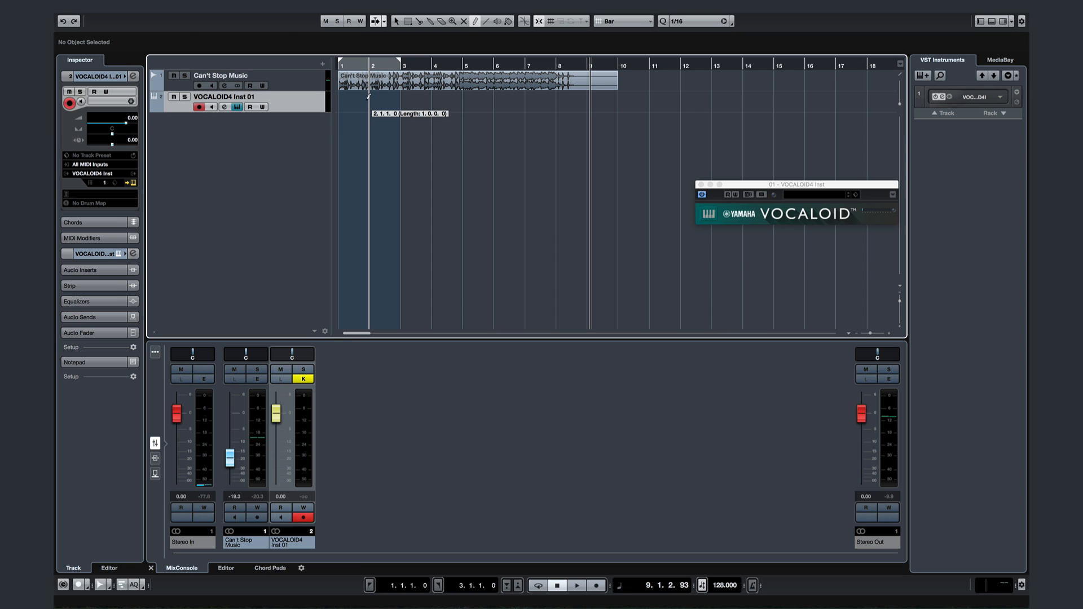
pyautogui.moveTo(369, 97); pyautogui.dragTo(369, 96)
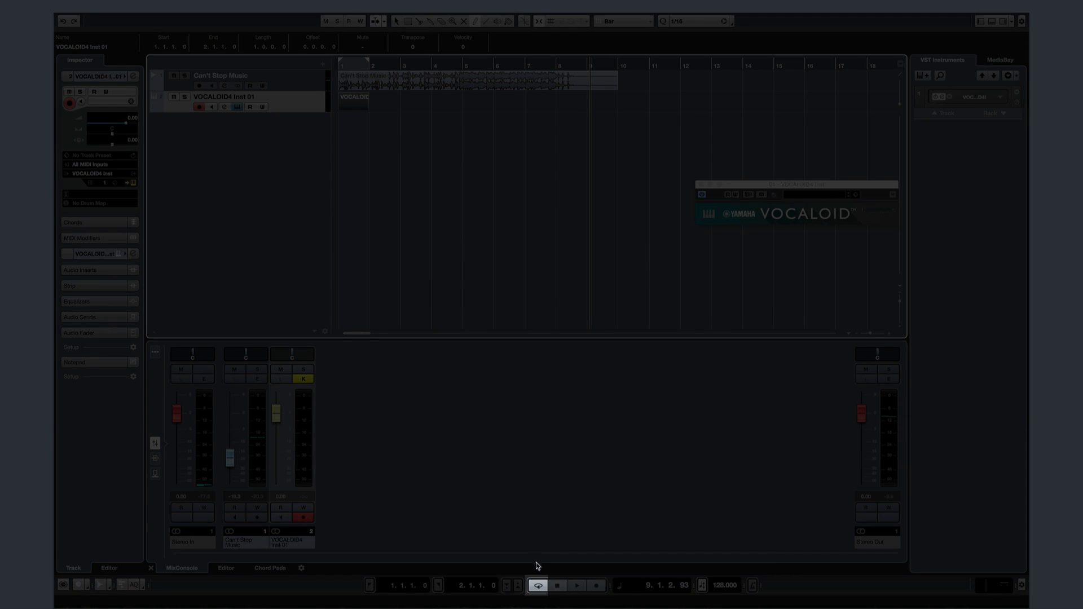
pyautogui.click(537, 587)
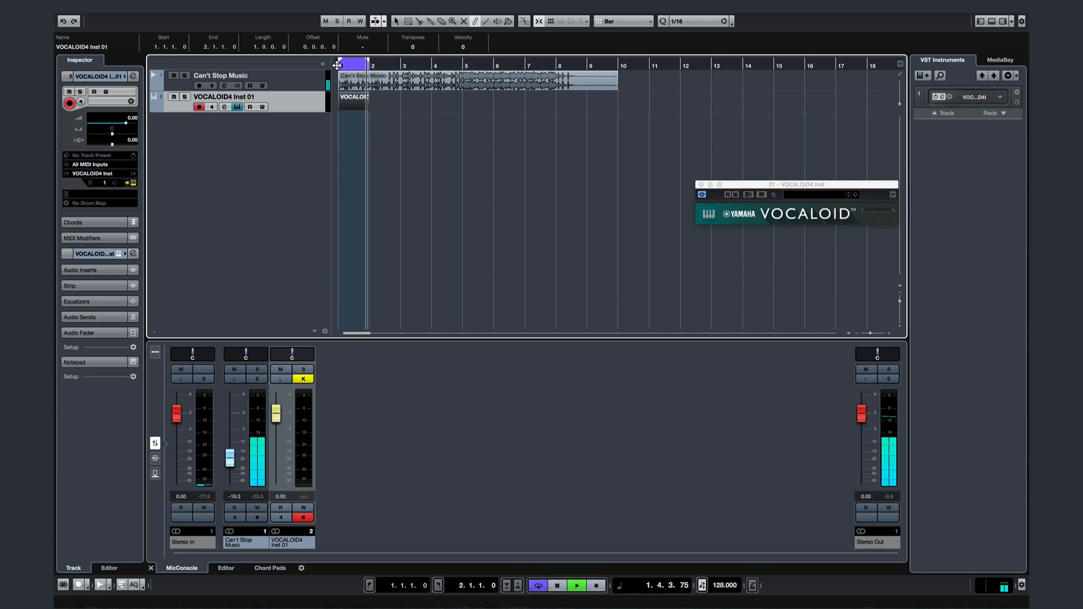
pyautogui.press('space')
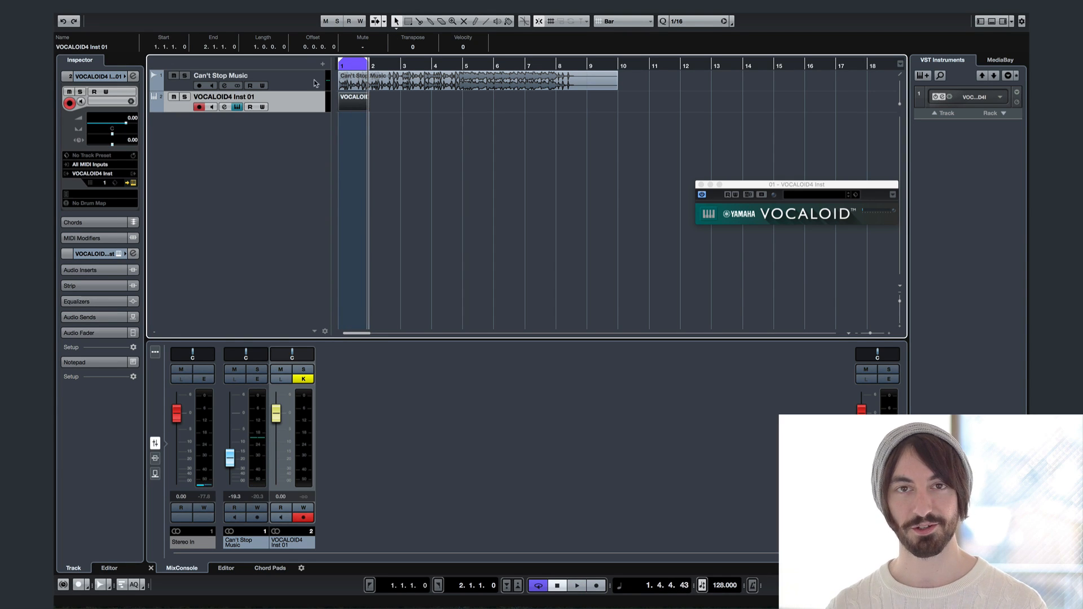
# - Open the new part in the VOCALOID4 Editor and set the singer to CYBER_SONGMAN
pyautogui.click(282, 4)
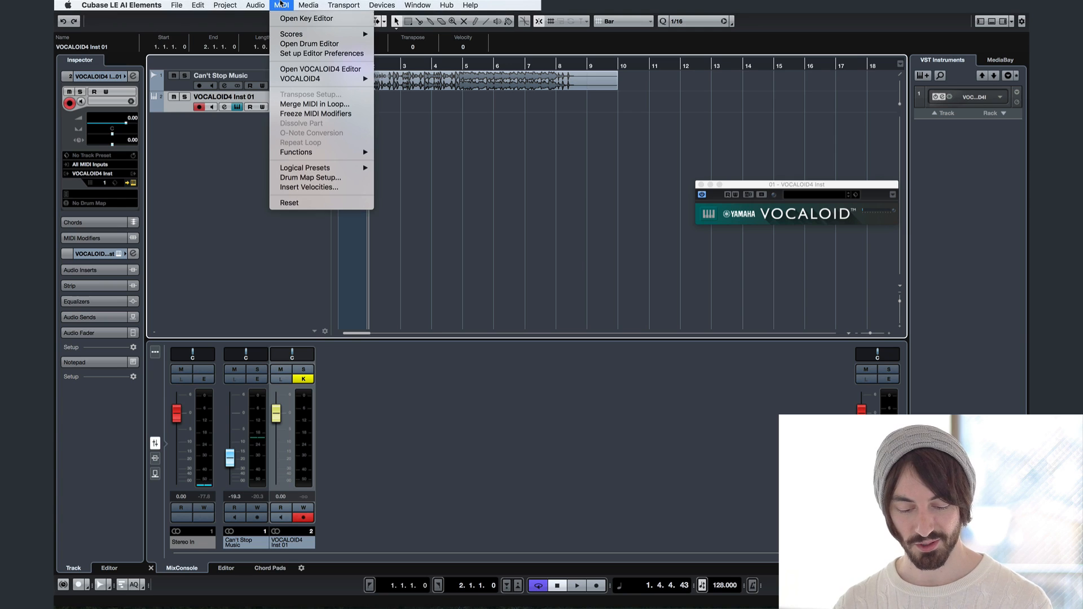
pyautogui.click(296, 68)
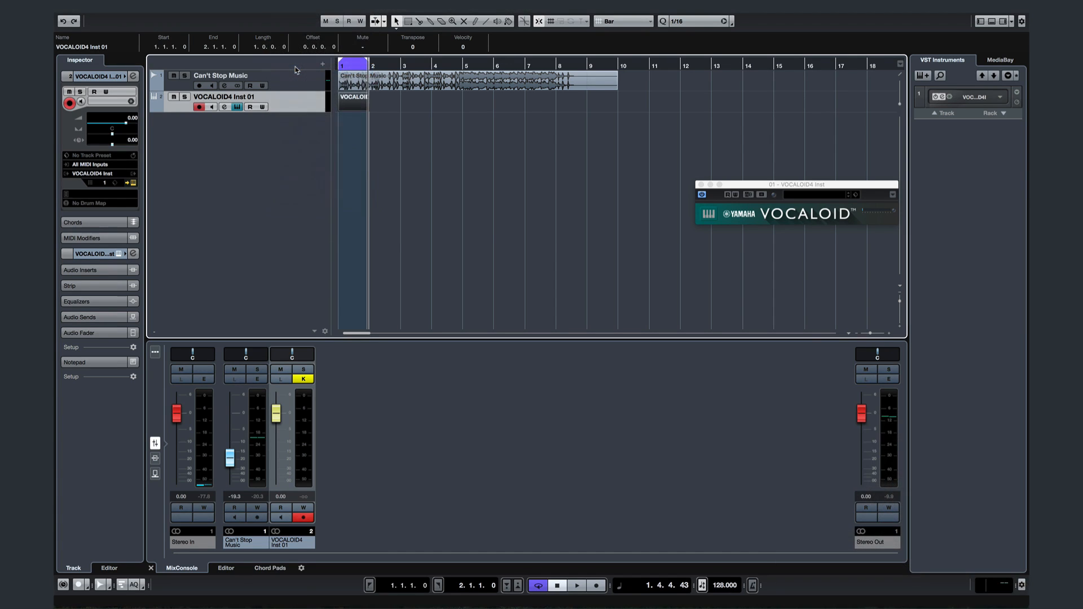
pyautogui.press('Return')
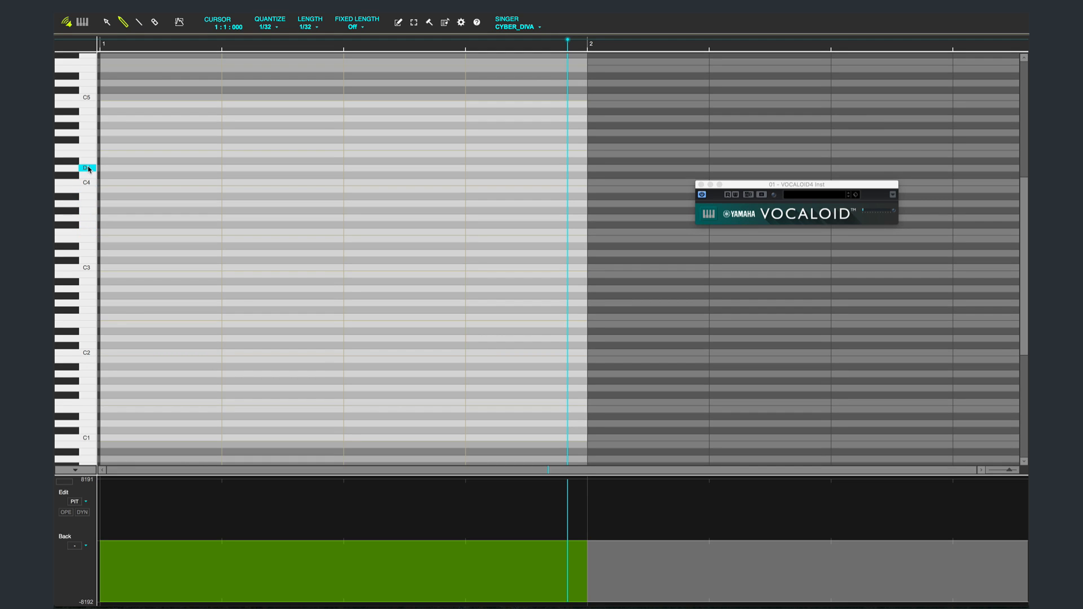
pyautogui.click(515, 27)
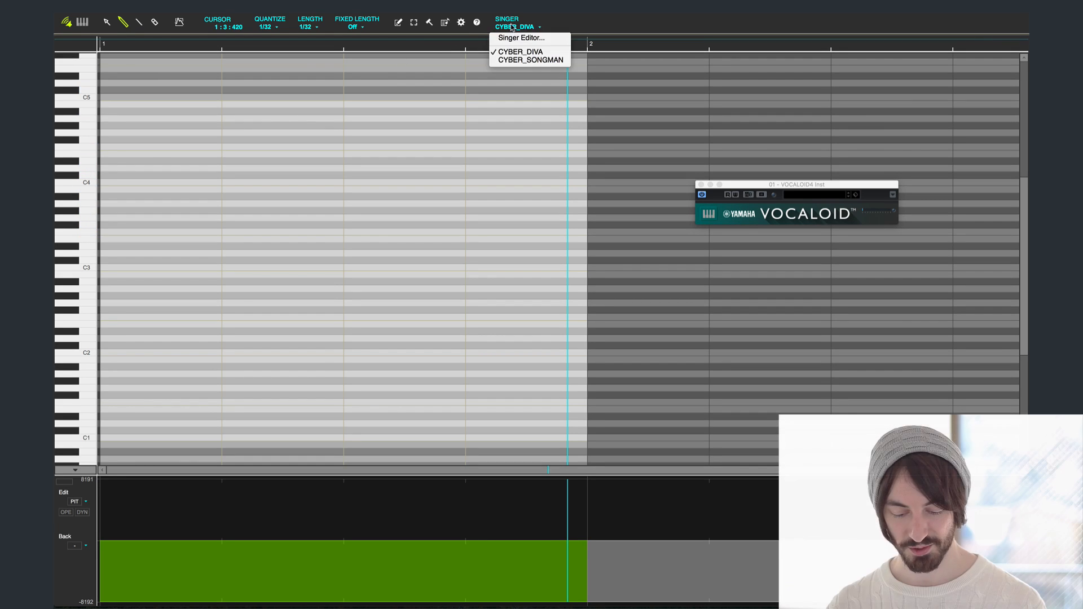
pyautogui.click(515, 60)
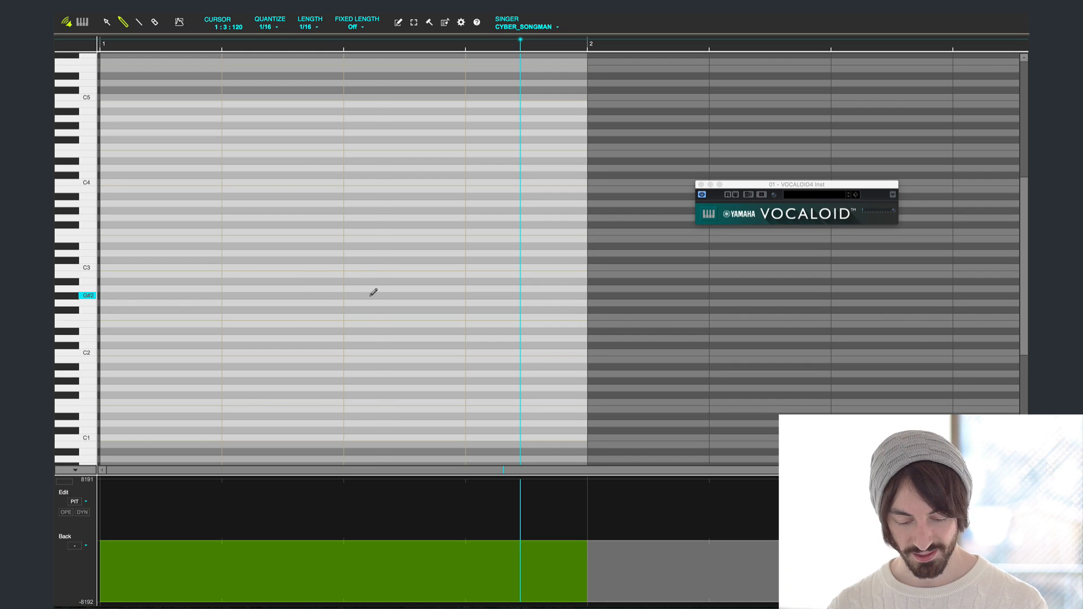
# - Draw two eighth-long G#2 notes on a 1/16 grid, one sixteenth after beat 3 and on beat 4, adjusting their lengths during playback
pyautogui.moveTo(376, 294); pyautogui.dragTo(526, 298)
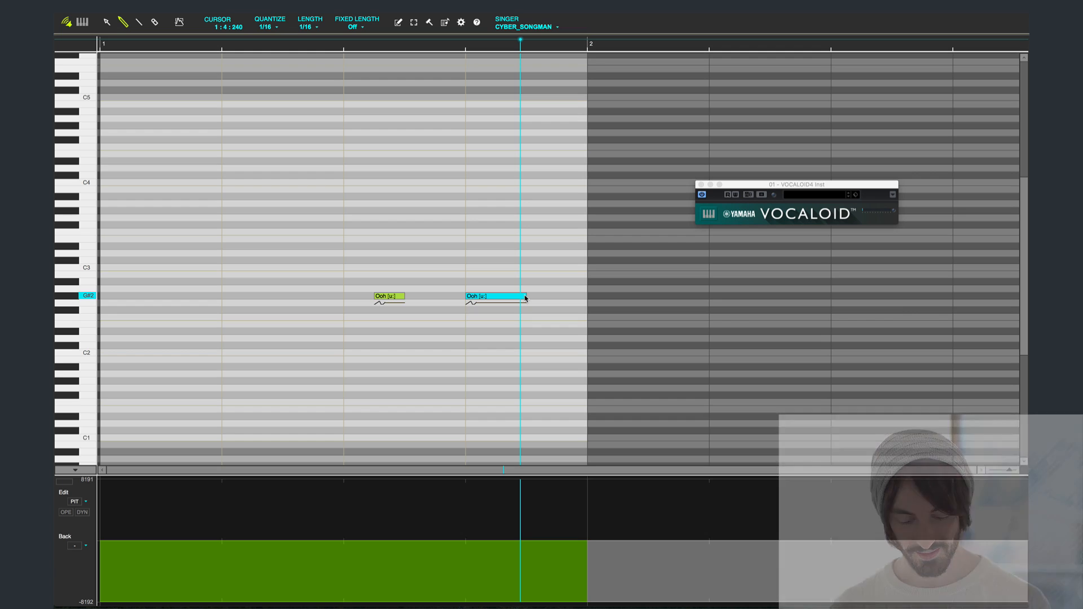
pyautogui.press('space')
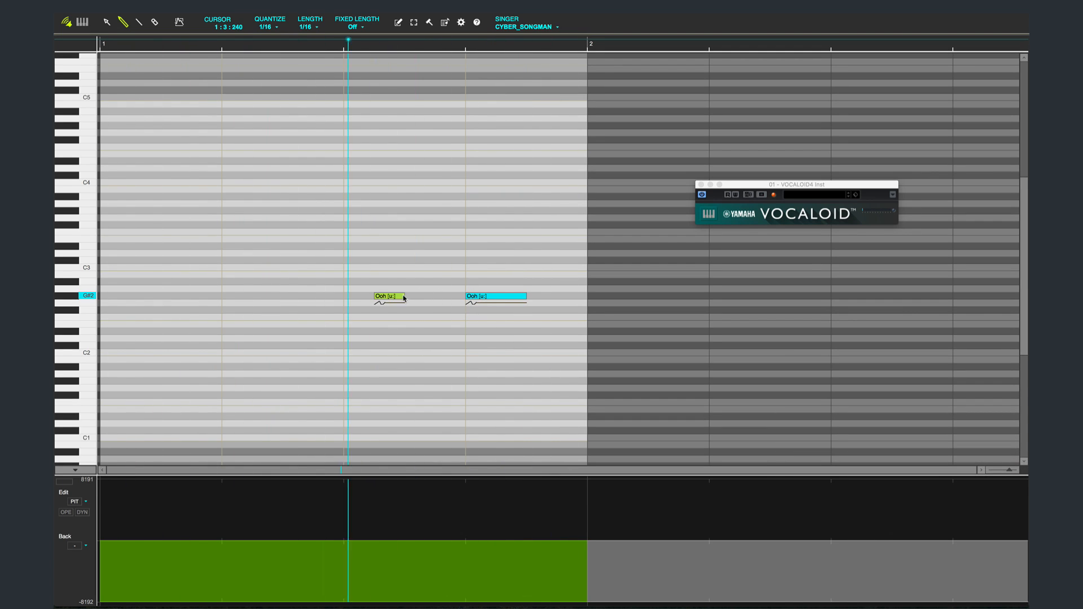
pyautogui.moveTo(404, 299); pyautogui.dragTo(468, 298)
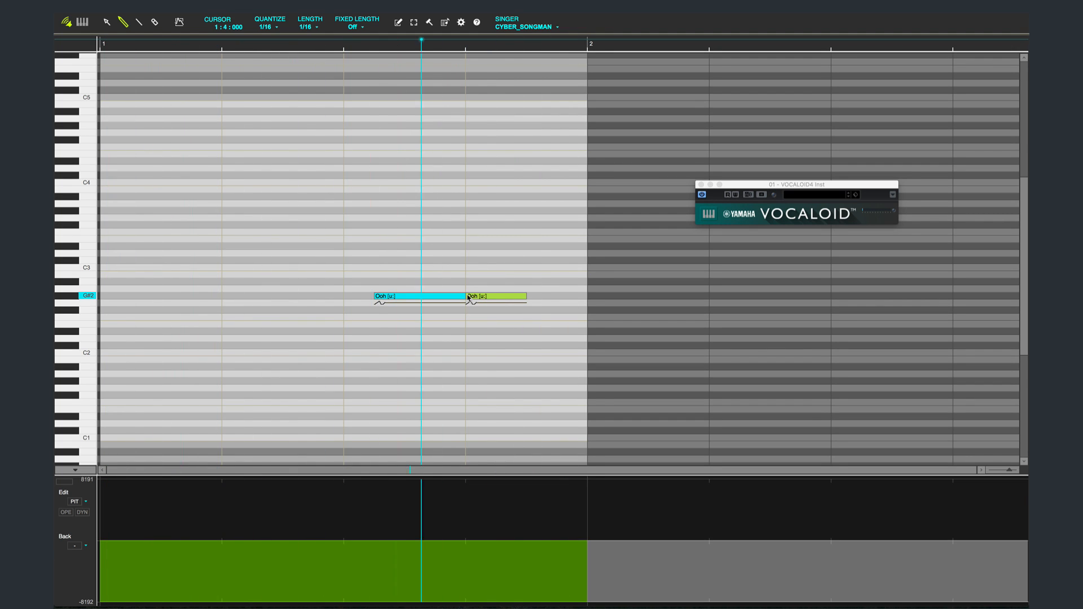
pyautogui.moveTo(464, 296); pyautogui.dragTo(442, 300)
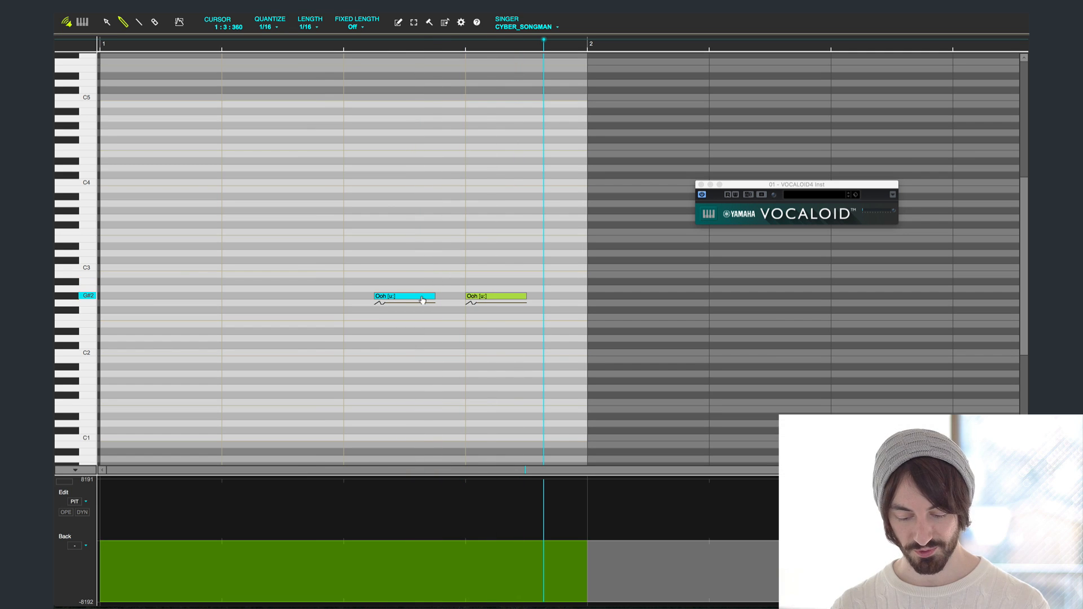
# - Enter the lyrics "Can't Stop" across the two notes and play the phrase back
pyautogui.doubleClick(422, 300)
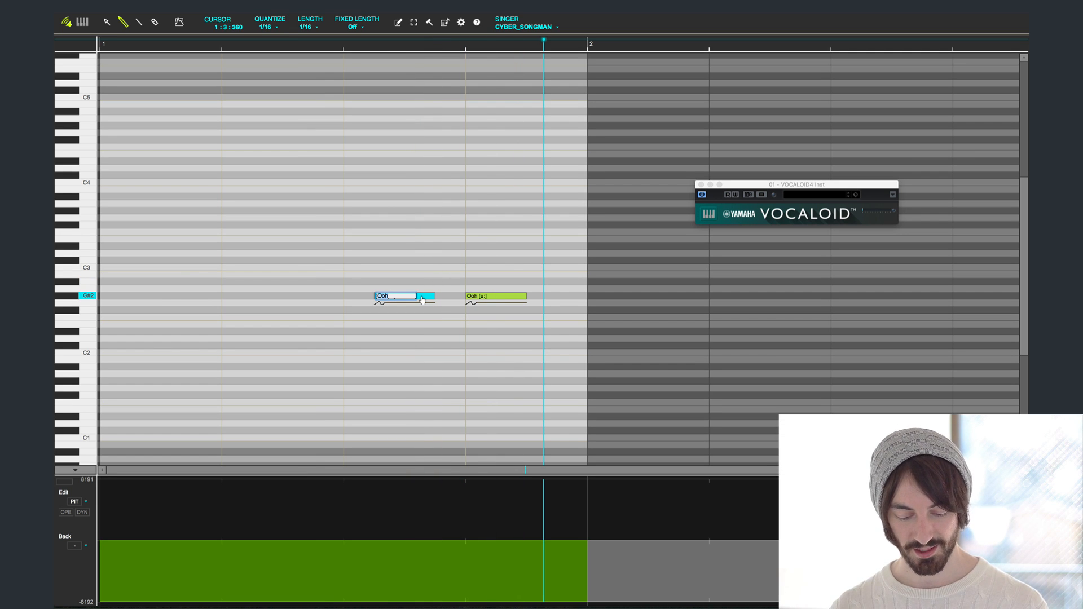
pyautogui.write("Can't Stop")
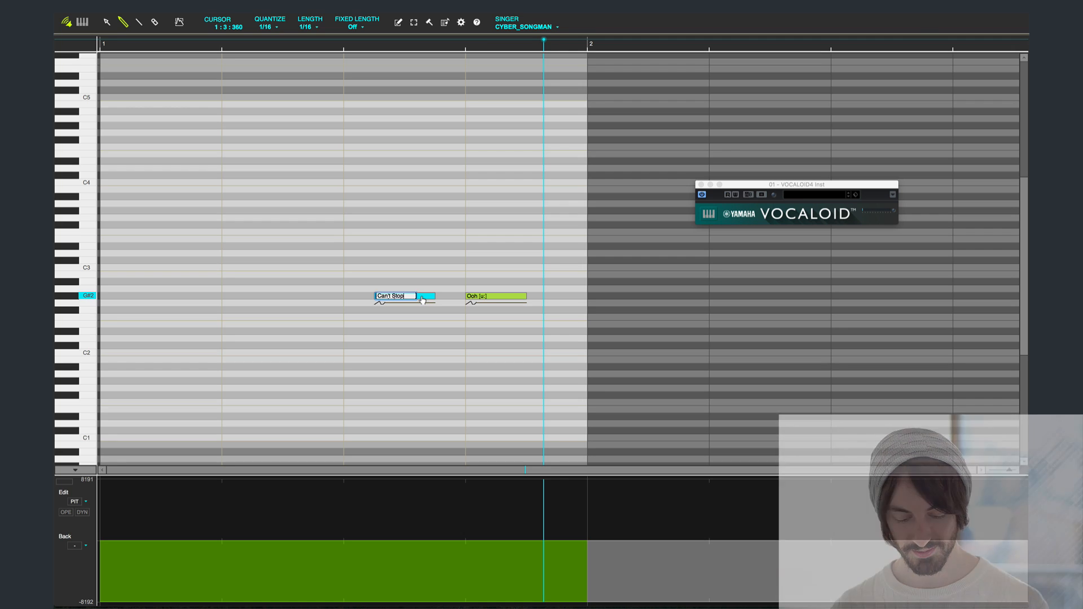
pyautogui.press('Return')
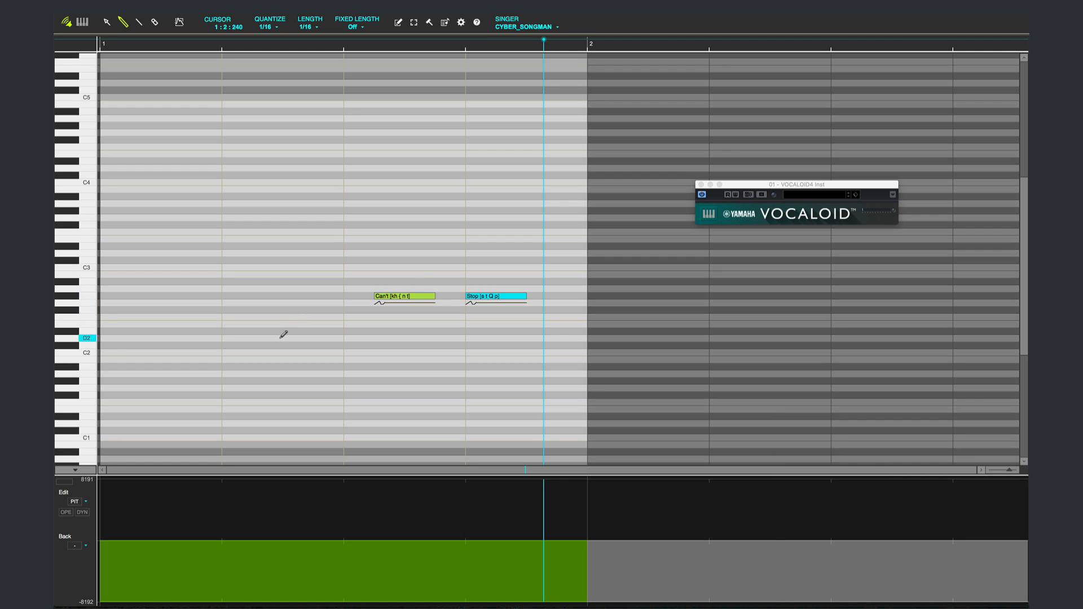
pyautogui.press('space')
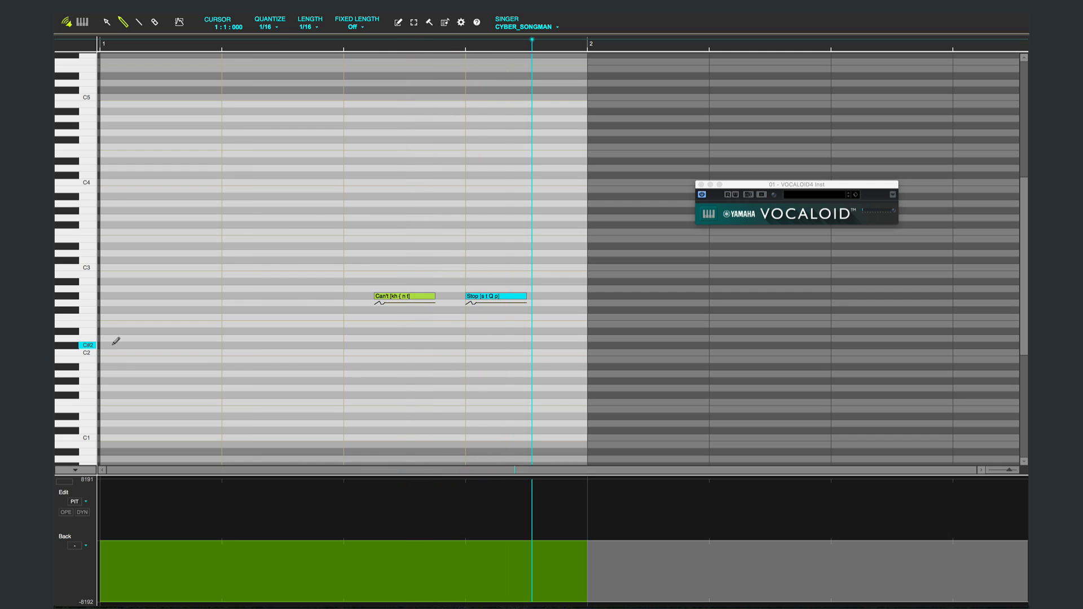
pyautogui.press('space')
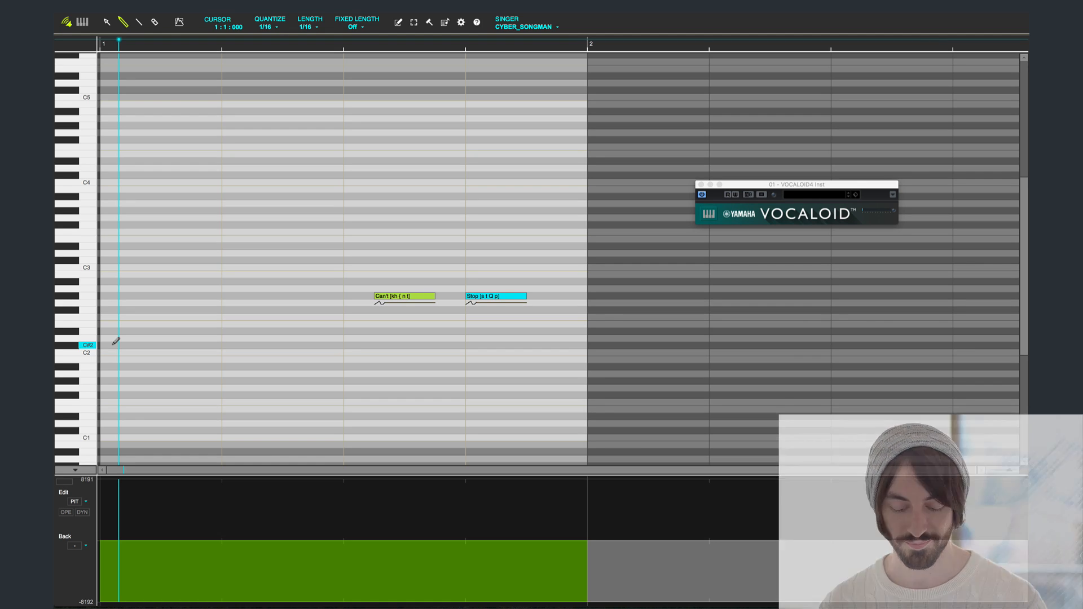
# - Edit the note velocities during playback, setting "Stop" to about a quarter of the range and "Can't" to mid-range
pyautogui.click(79, 501)
pyautogui.click(87, 509)
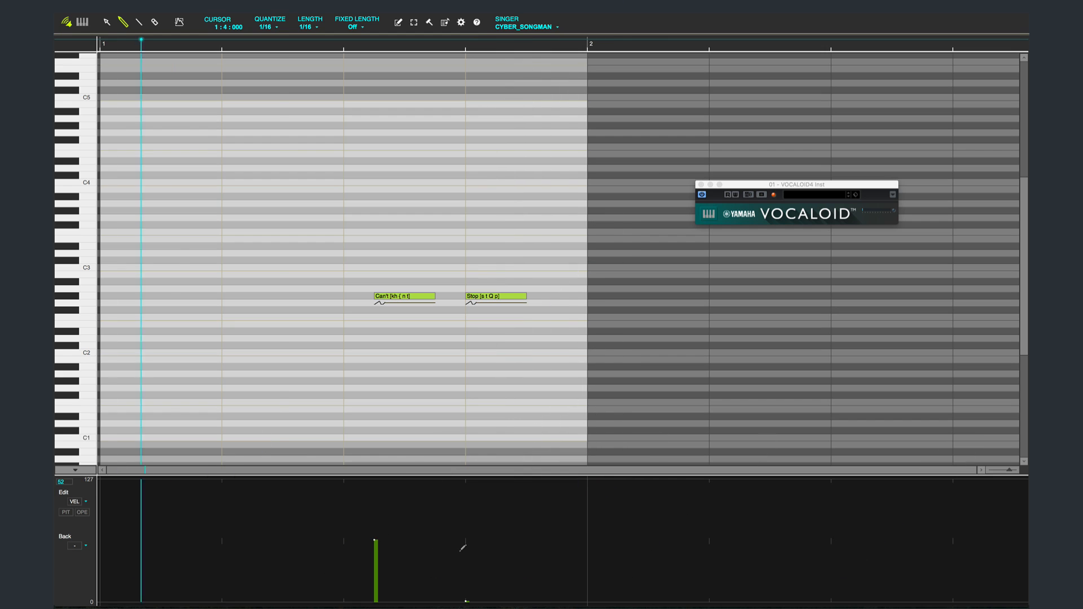
pyautogui.press('space')
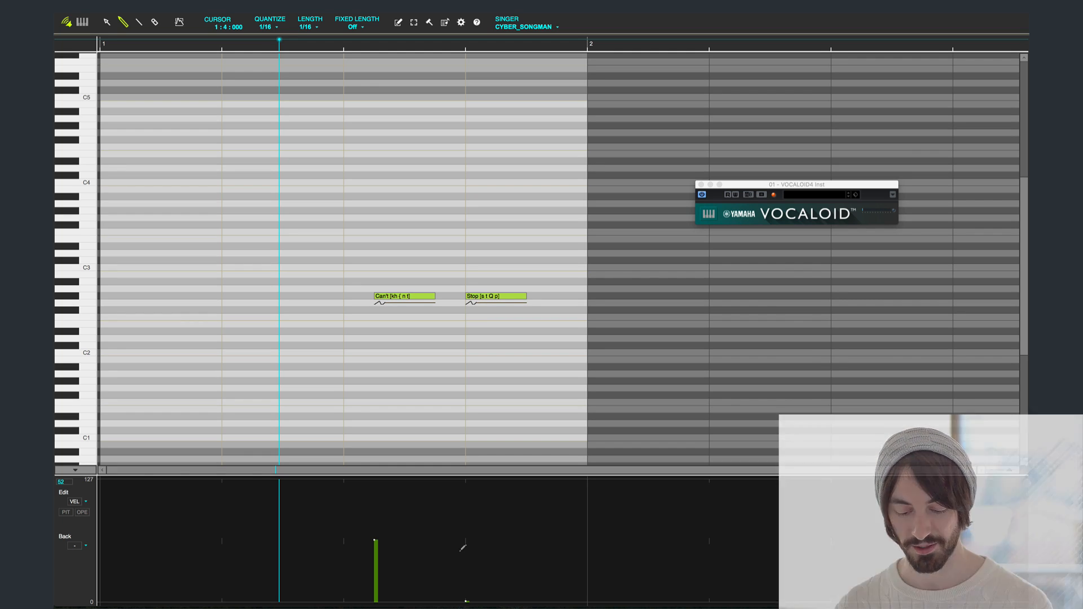
pyautogui.click(467, 569)
pyautogui.click(375, 488)
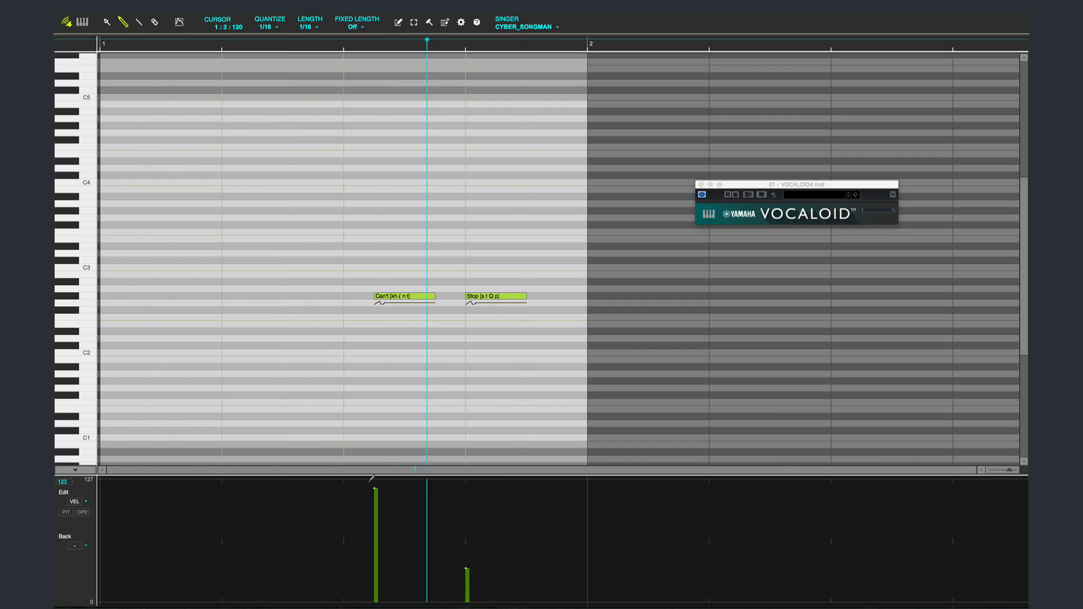
pyautogui.click(375, 540)
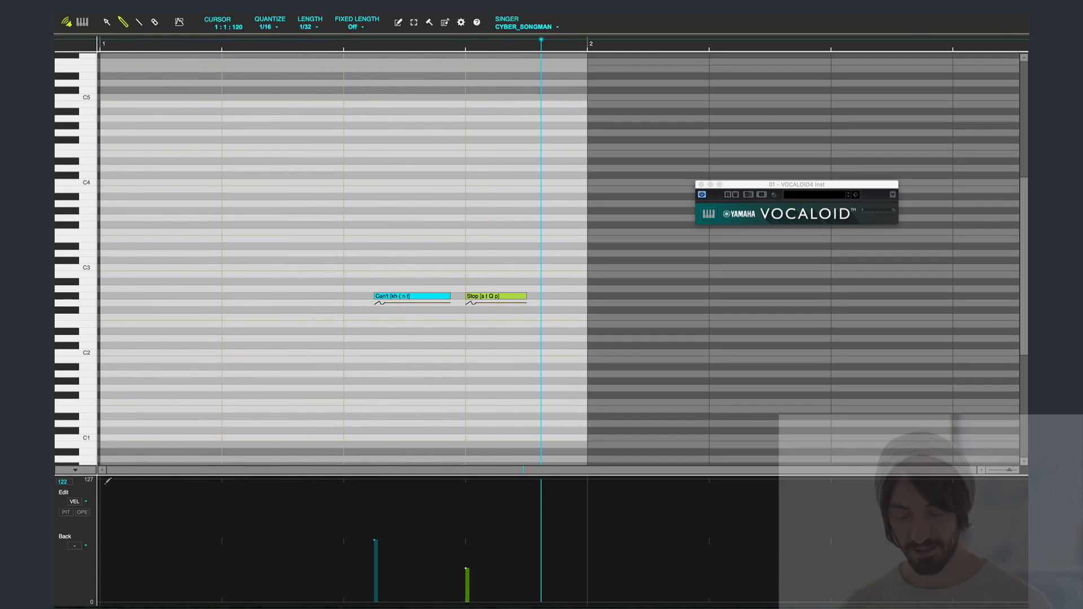
# - Draw a dynamics curve that peaks at the start of "Can't", dips sharply and returns to mid-level, and play it back
pyautogui.click(76, 501)
pyautogui.click(81, 519)
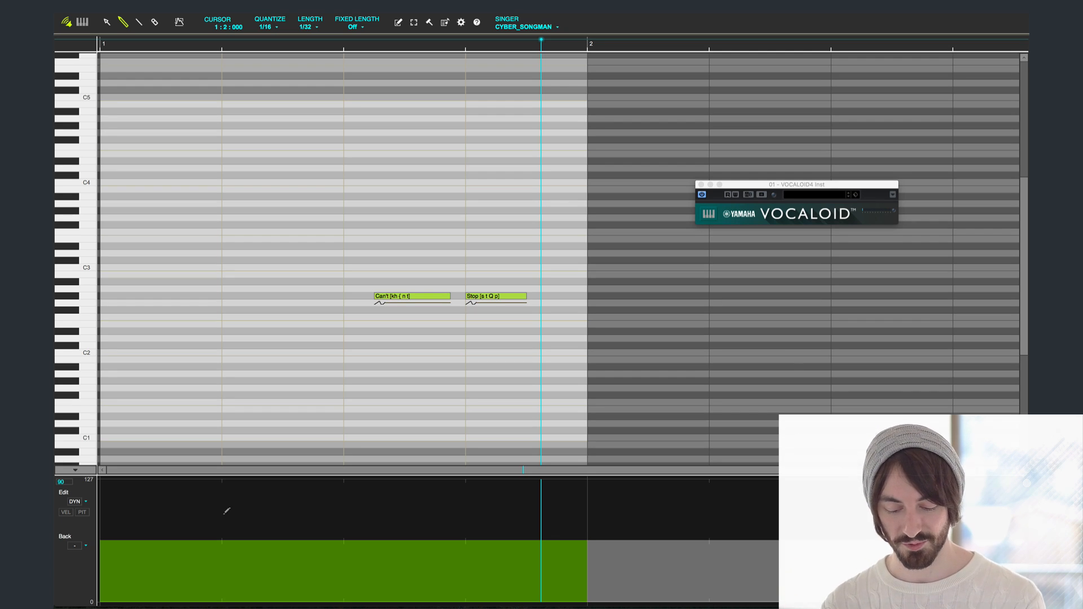
pyautogui.moveTo(541, 41); pyautogui.dragTo(374, 44)
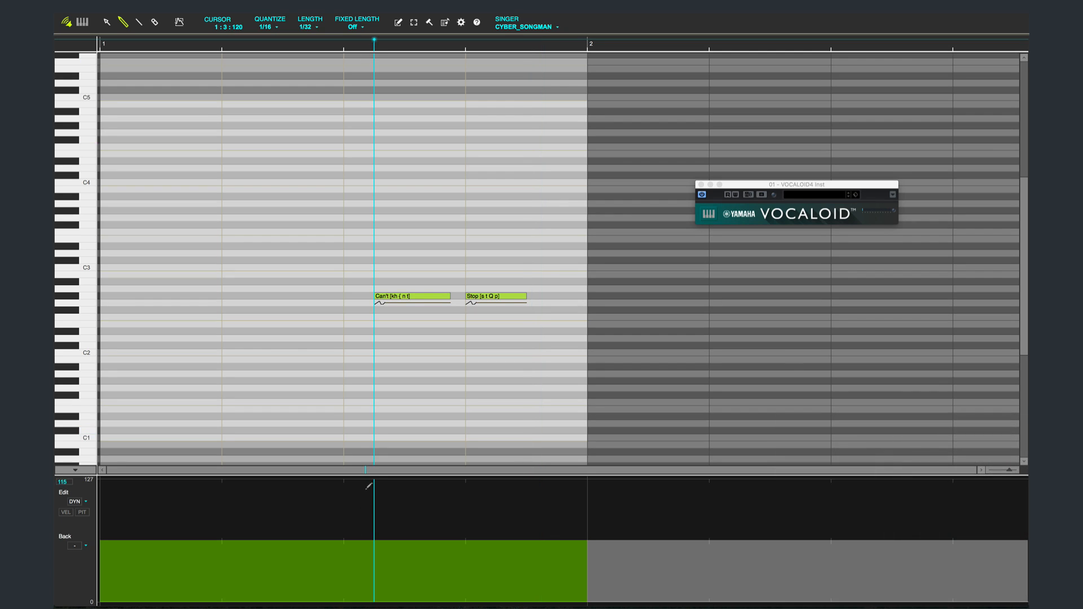
pyautogui.moveTo(366, 488)
pyautogui.mouseDown()
pyautogui.moveTo(378, 479)
pyautogui.moveTo(399, 537)
pyautogui.mouseUp()
pyautogui.press('space')
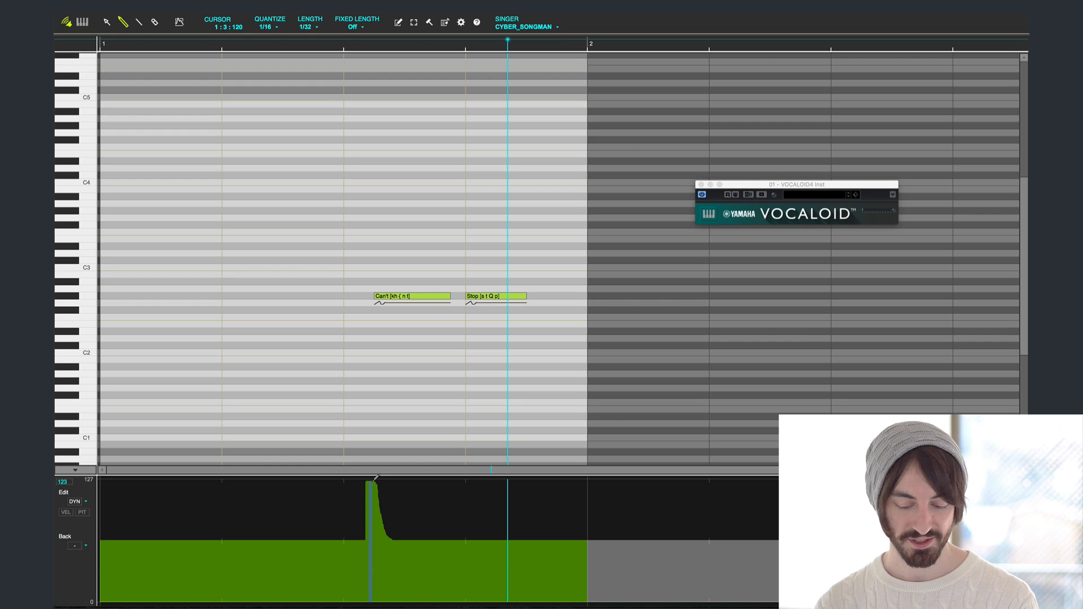
pyautogui.moveTo(389, 522); pyautogui.dragTo(423, 541)
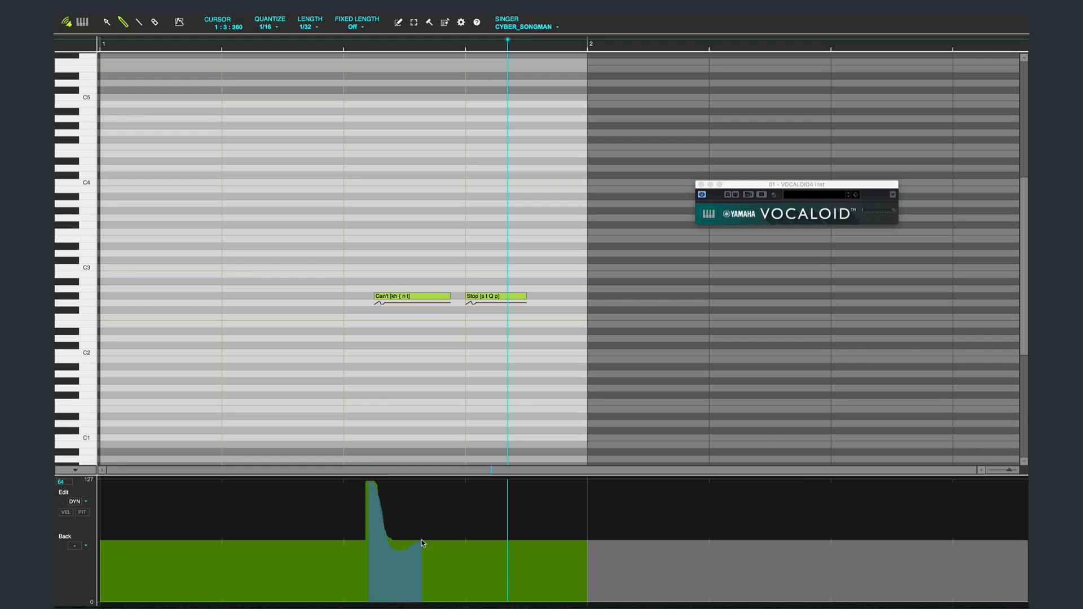
pyautogui.click(348, 46)
pyautogui.press('space')
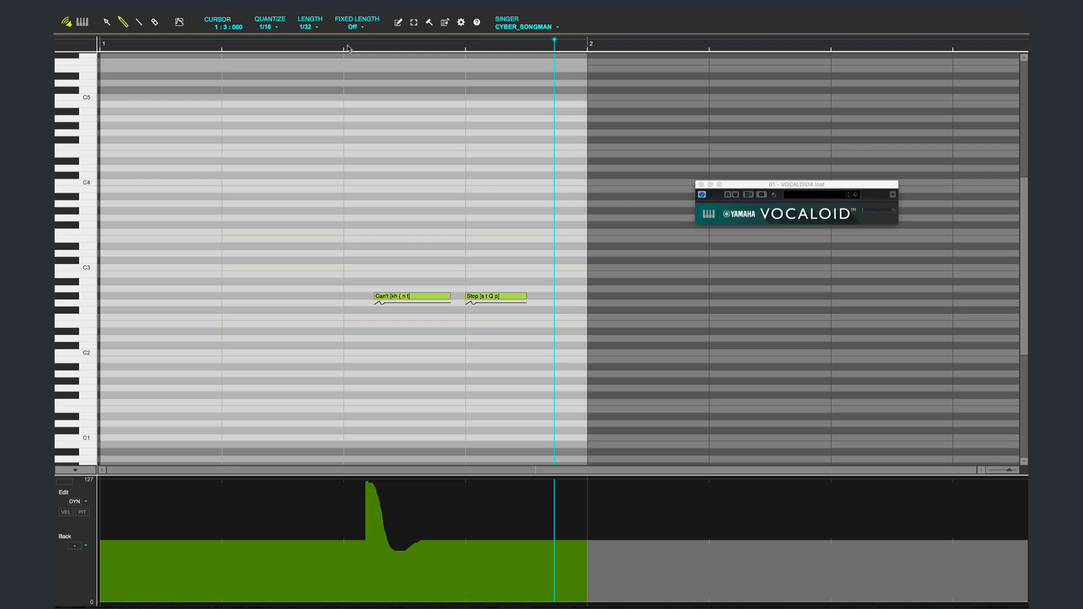
# - Shape the dynamics of "Stop" with a peak at its start and a drop to zero at its end, and play it back
pyautogui.moveTo(417, 543)
pyautogui.mouseDown()
pyautogui.moveTo(470, 500)
pyautogui.moveTo(505, 542)
pyautogui.mouseUp()
pyautogui.moveTo(505, 542); pyautogui.dragTo(508, 540)
pyautogui.press('space')
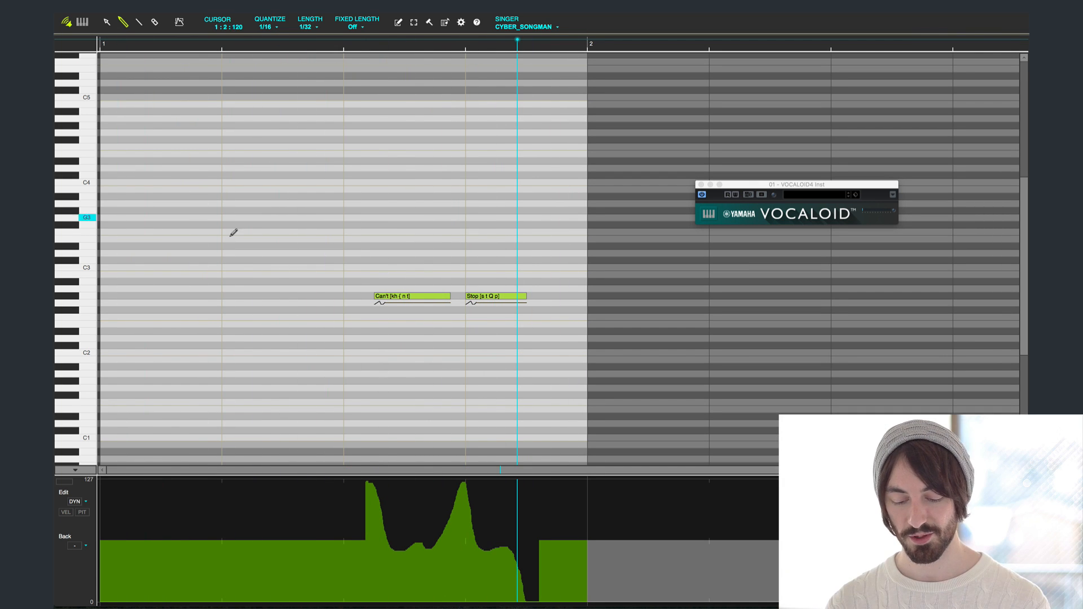
# - Draw a pitch bend curve that rises over "Can't" and falls deeply over "Stop" before returning to centre at bar 2
pyautogui.click(75, 502)
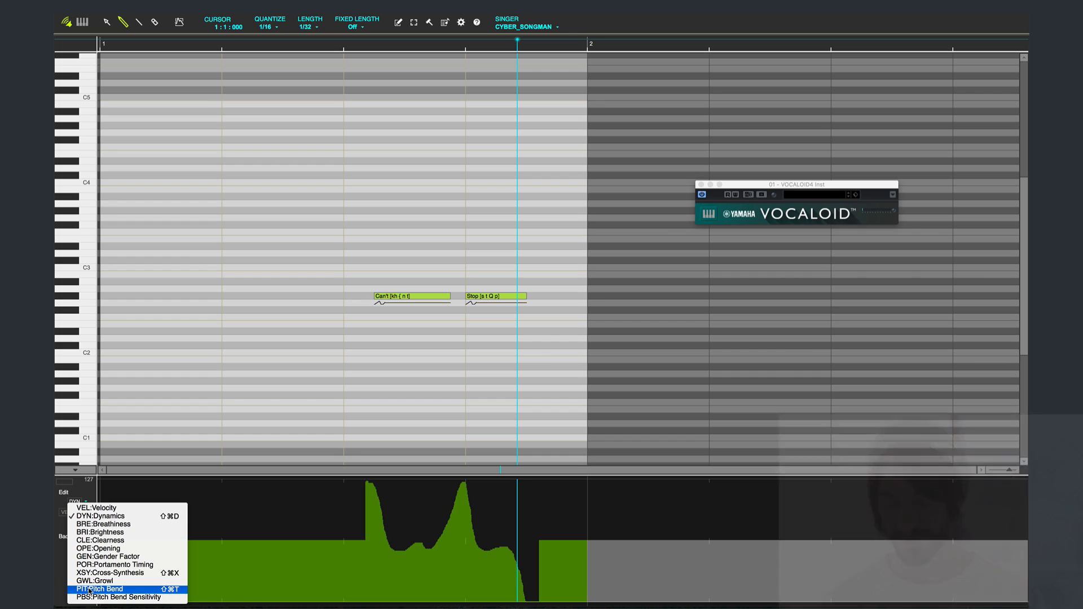
pyautogui.click(89, 590)
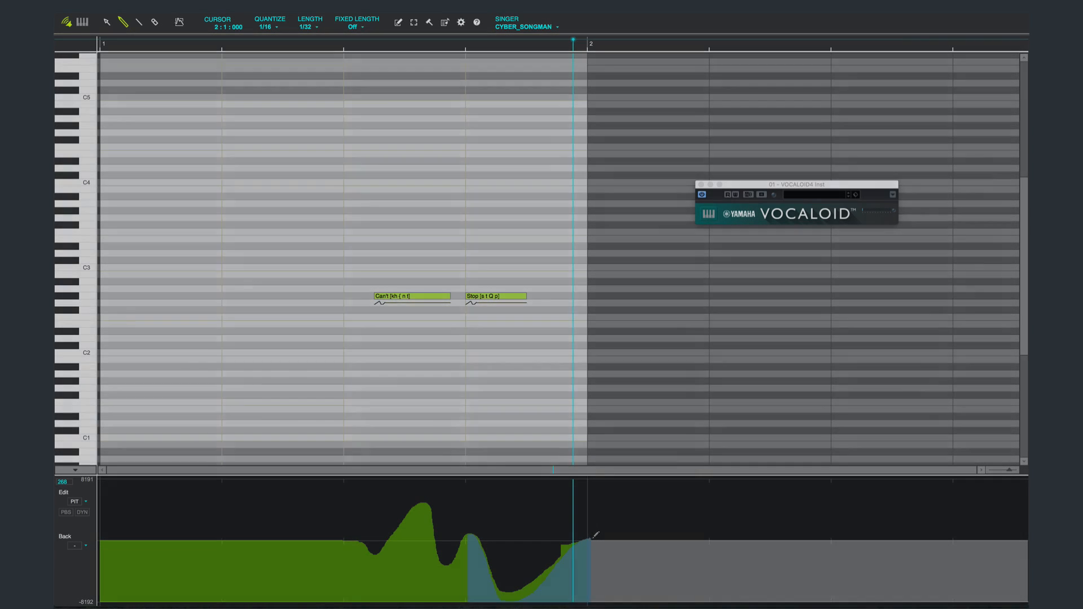
pyautogui.moveTo(595, 535); pyautogui.dragTo(598, 532)
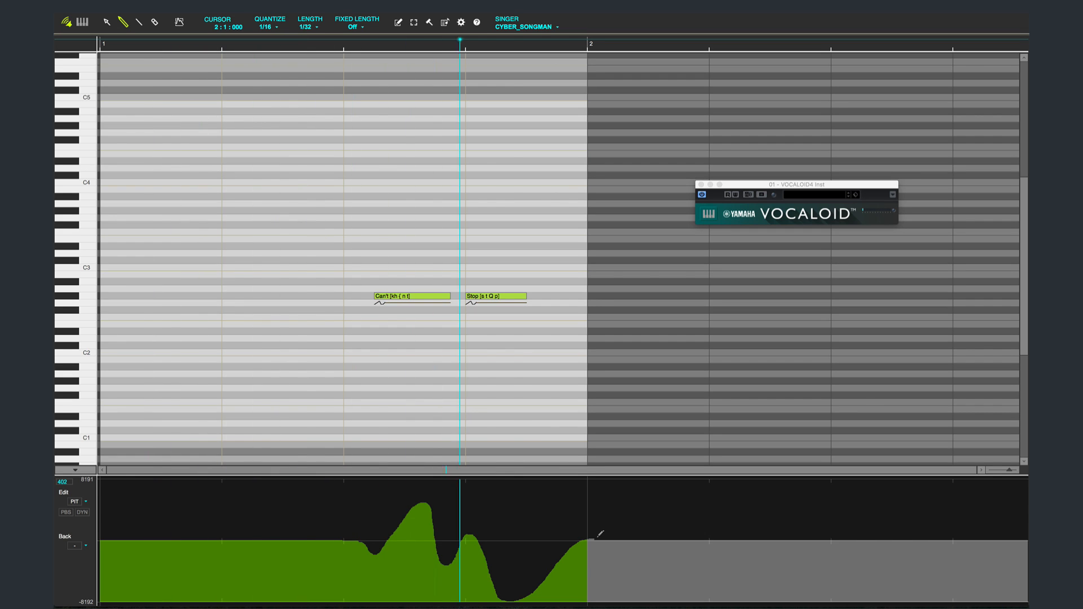
# - Raise the pitch bend sensitivity in two steps, first near the start of "Can't" and higher from the start of "Stop"
pyautogui.press('space')
pyautogui.click(79, 501)
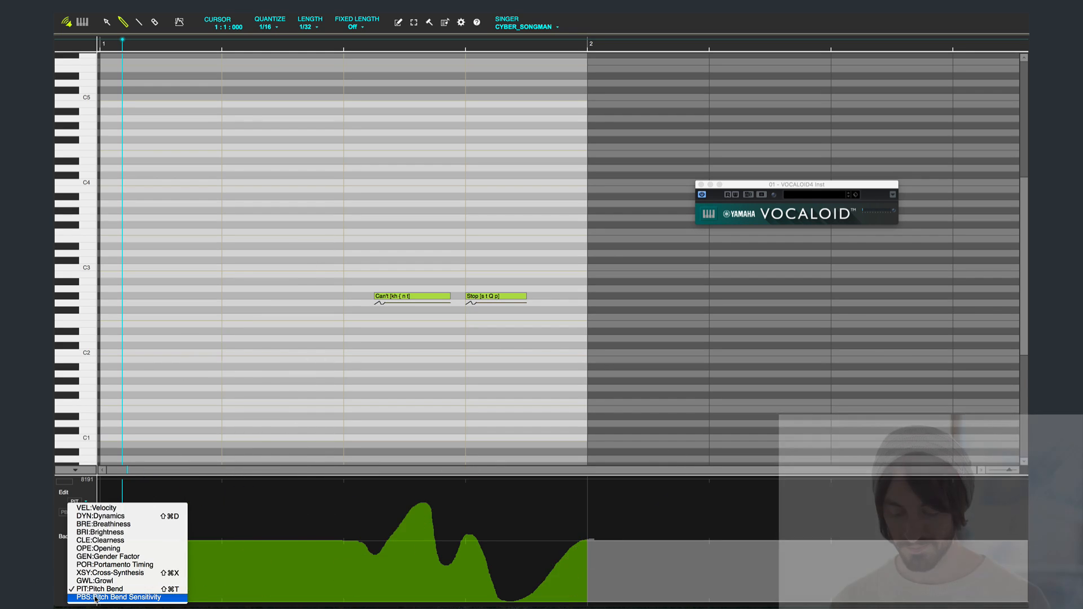
pyautogui.click(95, 597)
pyautogui.moveTo(466, 590); pyautogui.dragTo(461, 571)
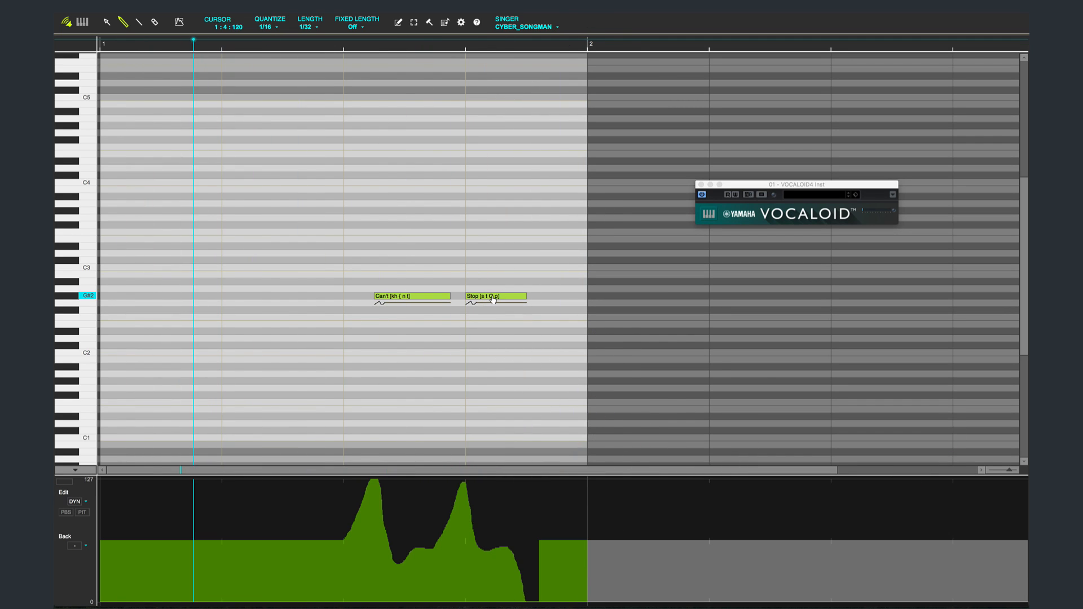
# - Lower the "Stop" note by one semitone to G2 and play the phrase back
pyautogui.click(493, 303)
pyautogui.moveTo(494, 308); pyautogui.dragTo(494, 308)
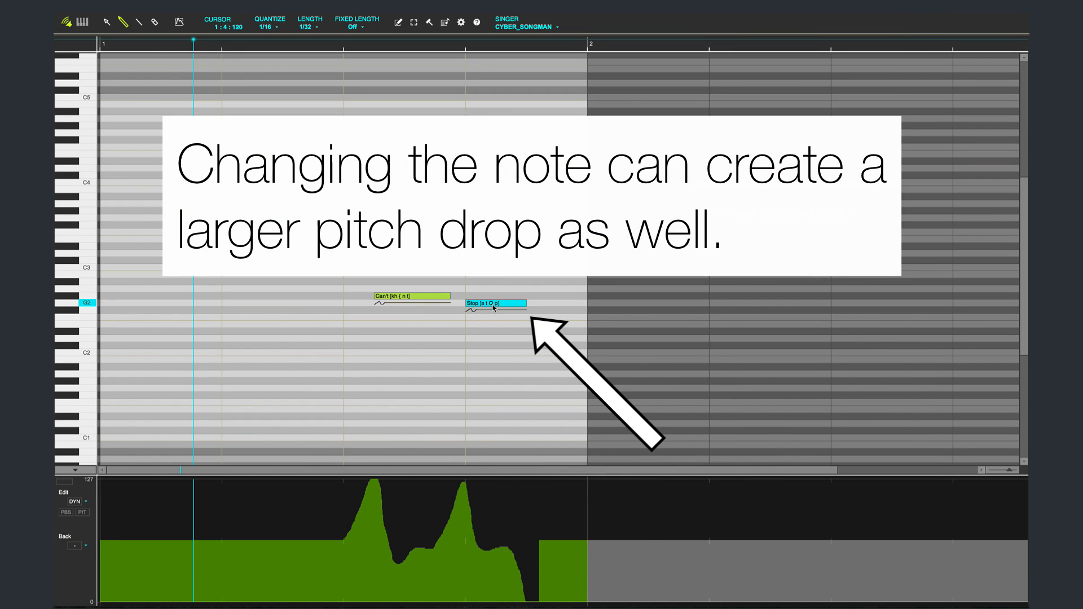
pyautogui.press('space')
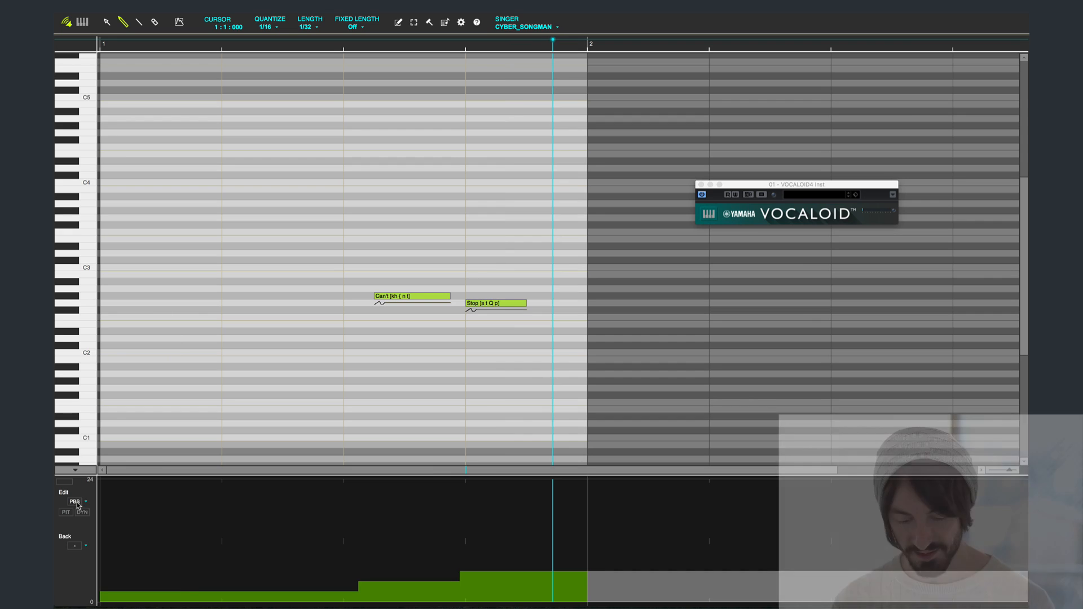
# - Draw a breathiness curve that peaks at about 79 over "Can't" and ends at zero at bar 2, and play it back
pyautogui.click(78, 506)
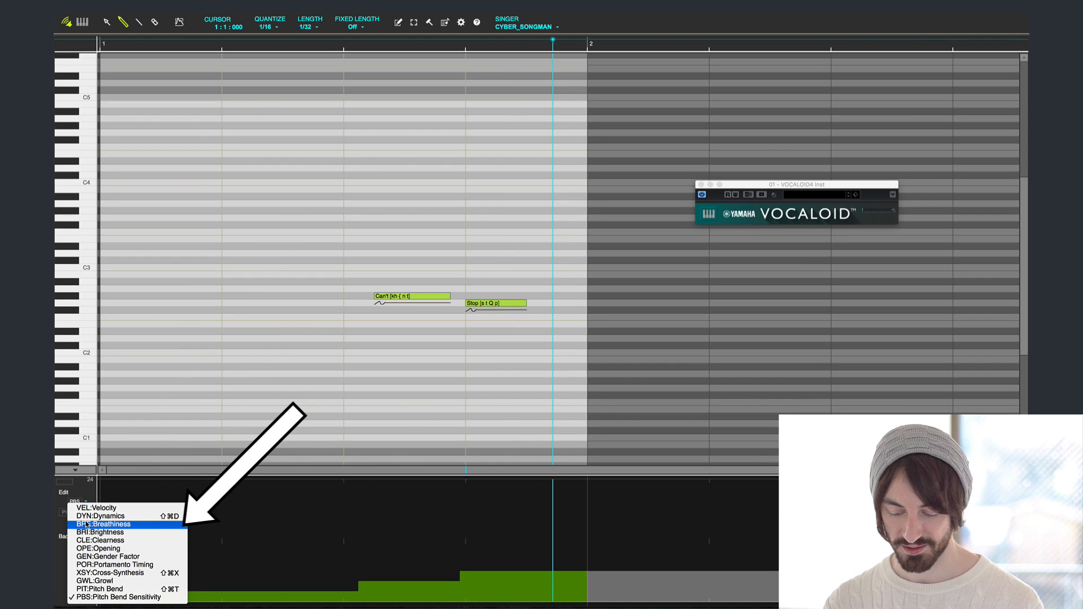
pyautogui.click(86, 524)
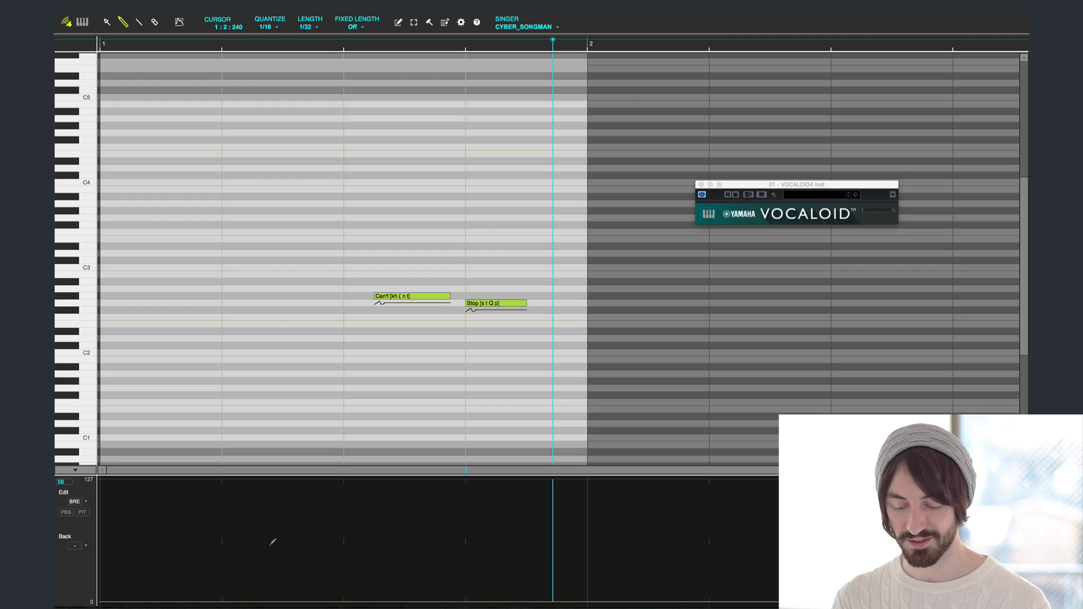
pyautogui.moveTo(374, 588)
pyautogui.mouseDown()
pyautogui.moveTo(396, 561)
pyautogui.moveTo(468, 593)
pyautogui.mouseUp()
pyautogui.press('space')
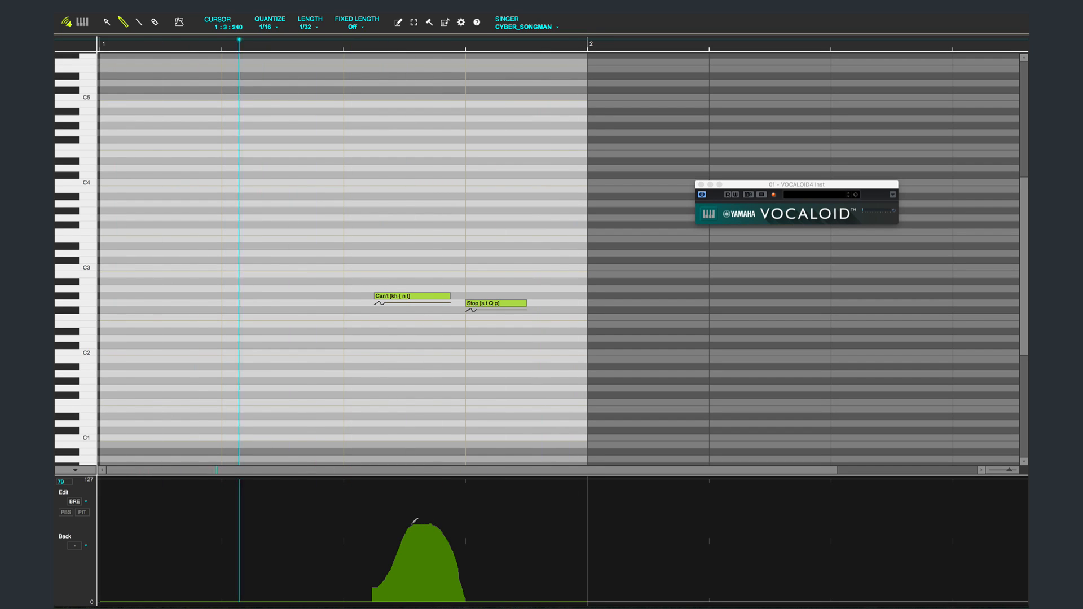
pyautogui.press('space')
pyautogui.moveTo(412, 524)
pyautogui.mouseDown()
pyautogui.moveTo(445, 558)
pyautogui.moveTo(533, 491)
pyautogui.moveTo(586, 602)
pyautogui.mouseUp()
pyautogui.press('space')
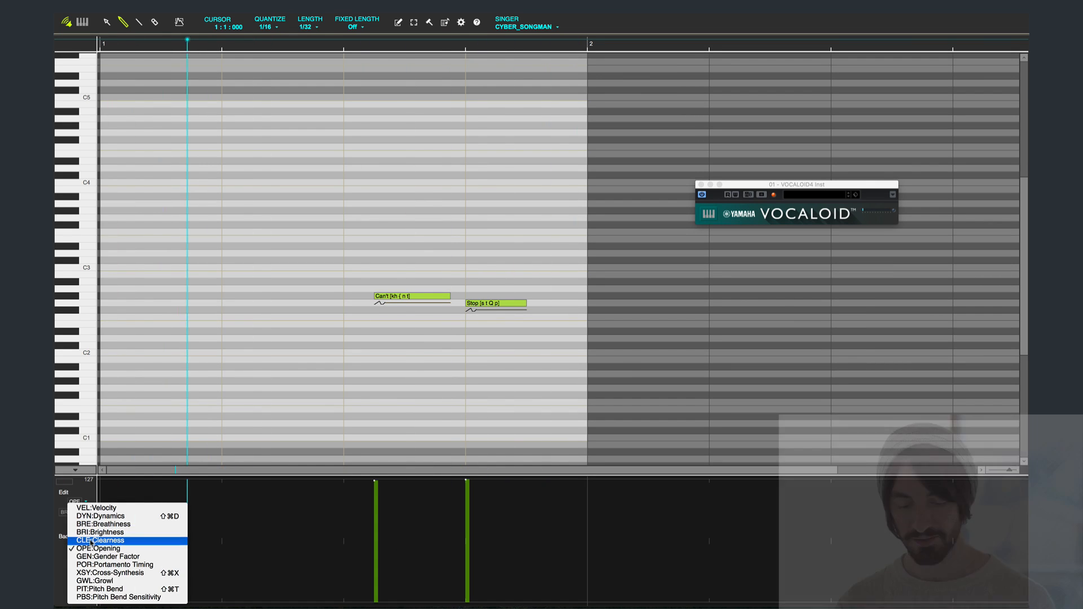
# - Draw a clearness curve with a tall peak over "Can't" and a small one over "Stop", and bring up the gender factor curve
pyautogui.click(91, 541)
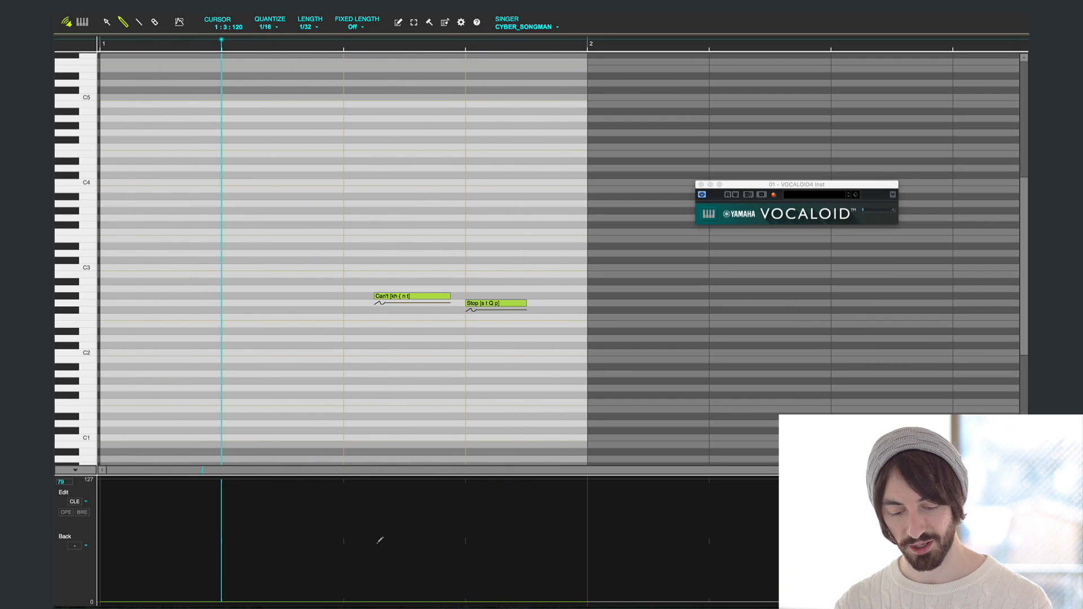
pyautogui.moveTo(375, 550); pyautogui.dragTo(449, 605)
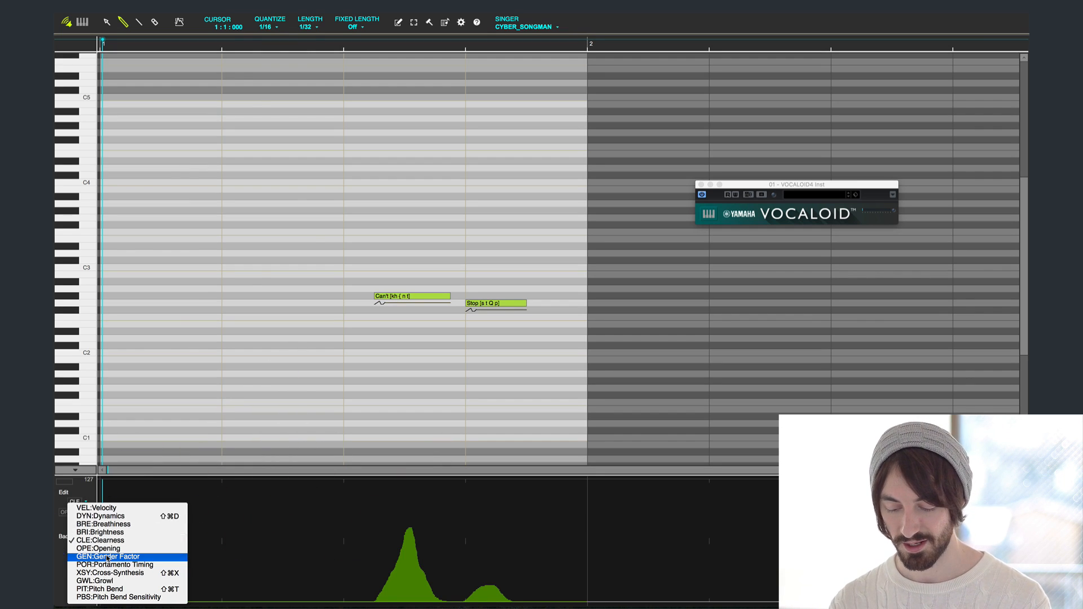
pyautogui.click(107, 557)
pyautogui.press('space')
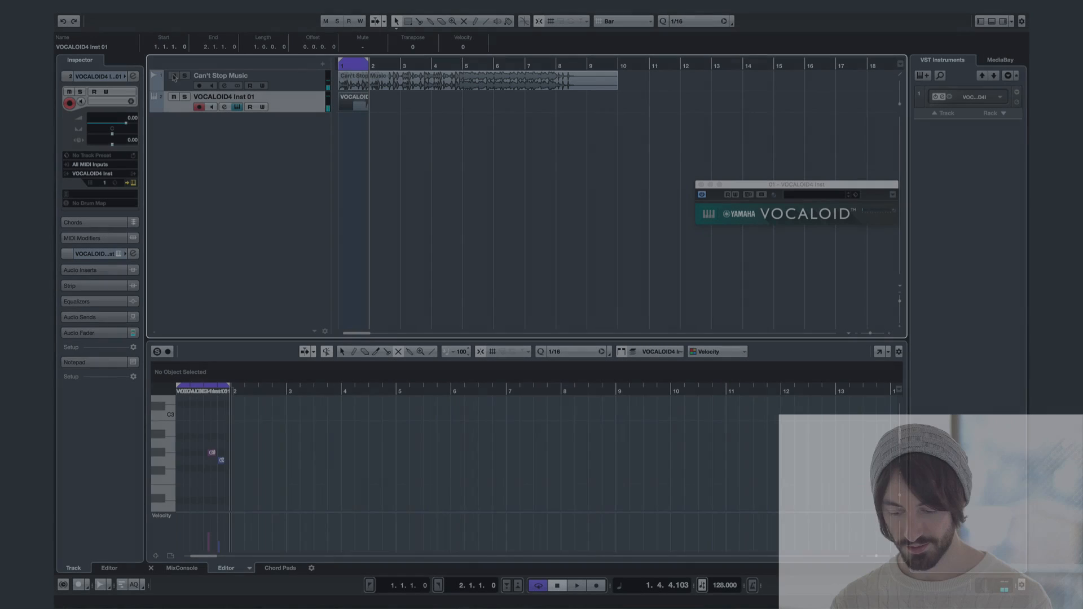
# - Mute the backing music track and export the audio mixdown as a Wave file named "Can't Stop"
pyautogui.click(173, 76)
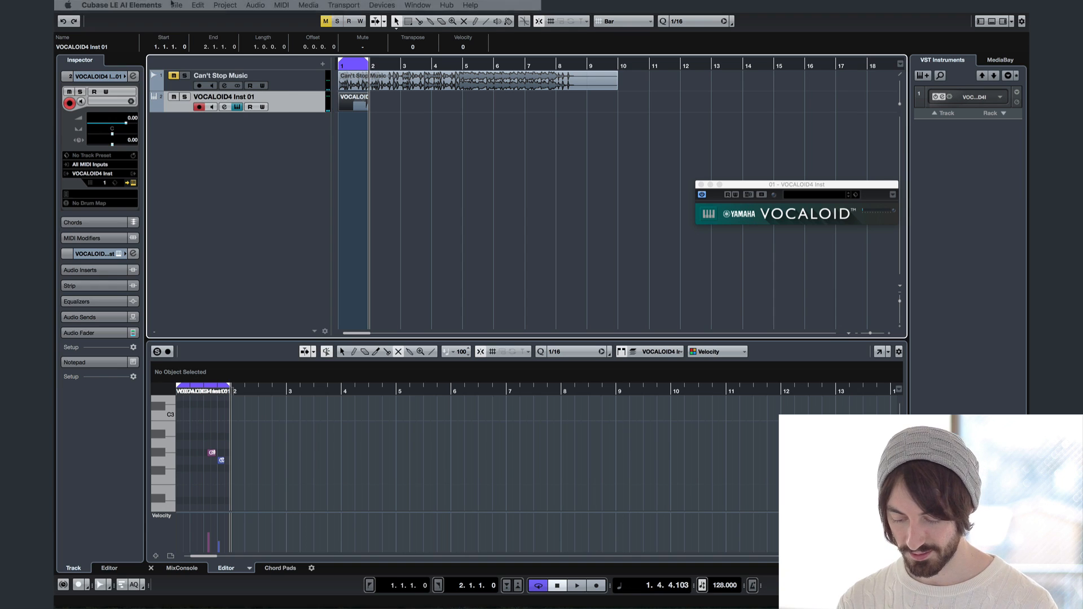
pyautogui.click(177, 5)
pyautogui.moveTo(198, 132)
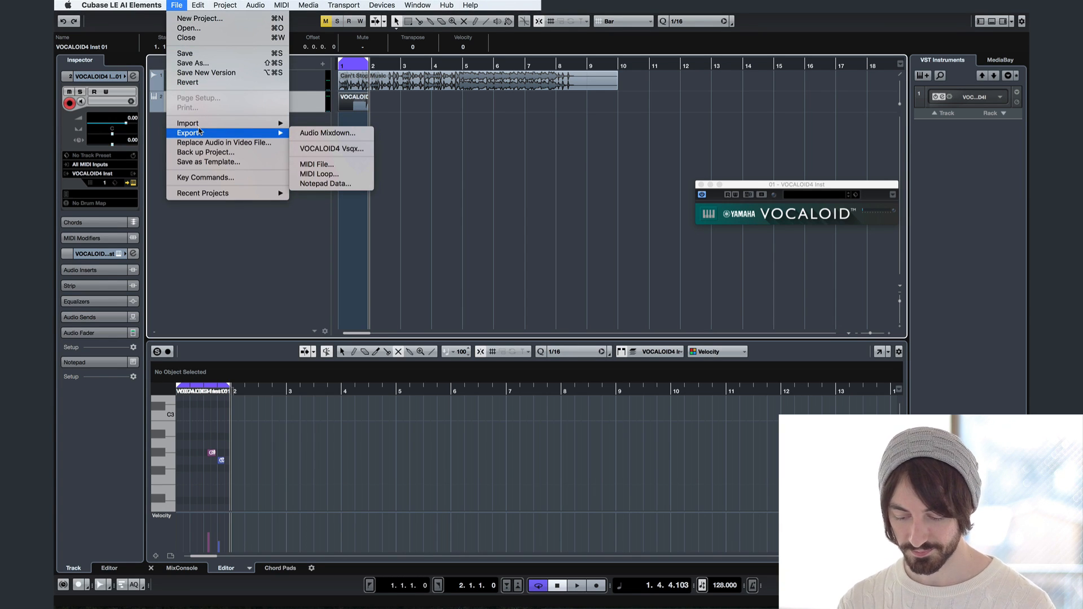
pyautogui.click(326, 133)
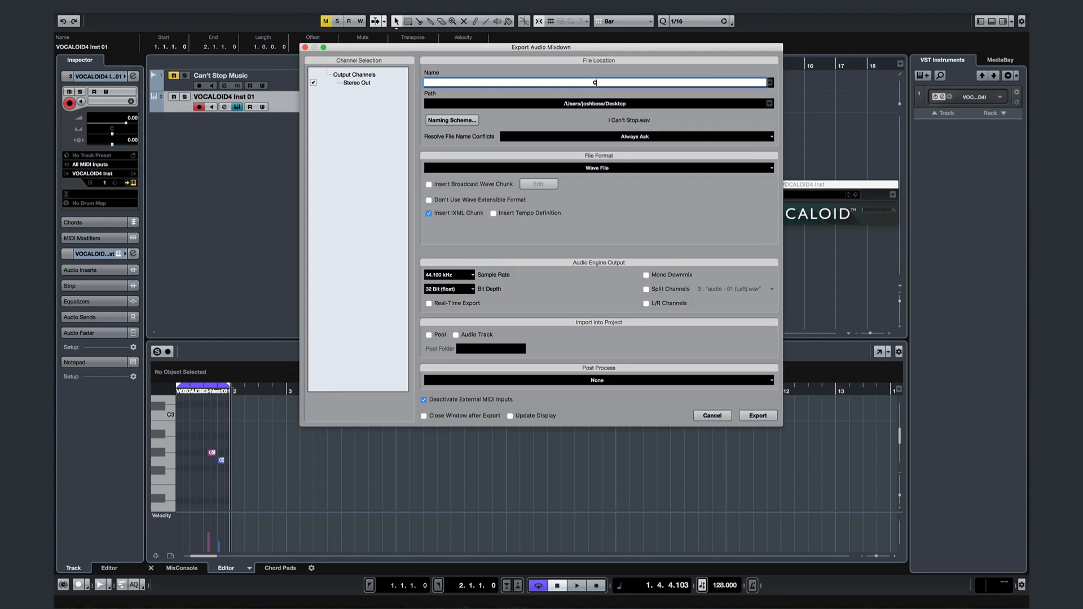
pyautogui.write("Can't Stop")
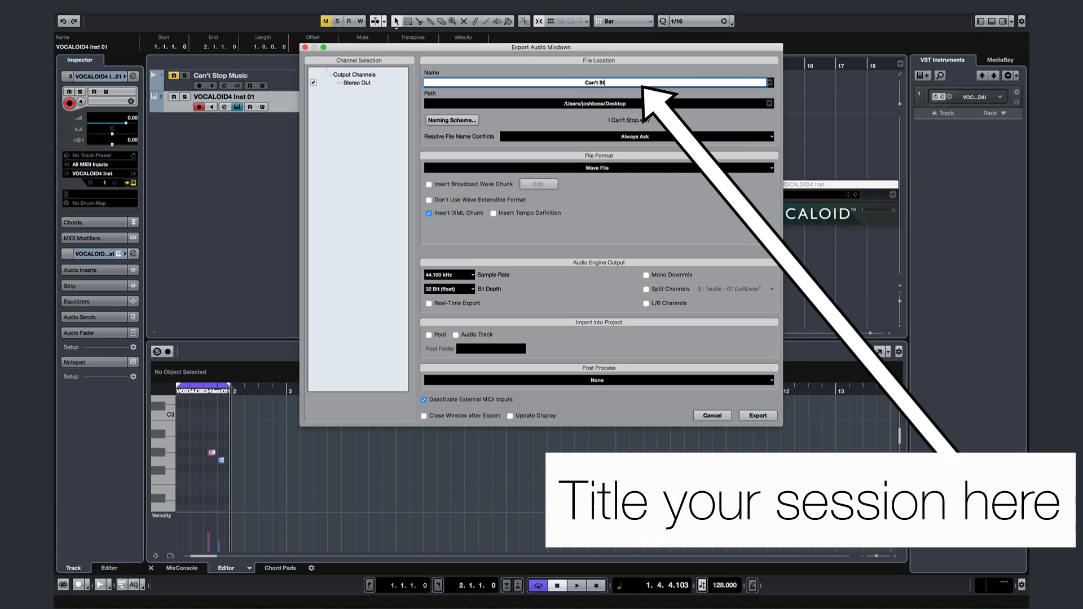
pyautogui.click(758, 415)
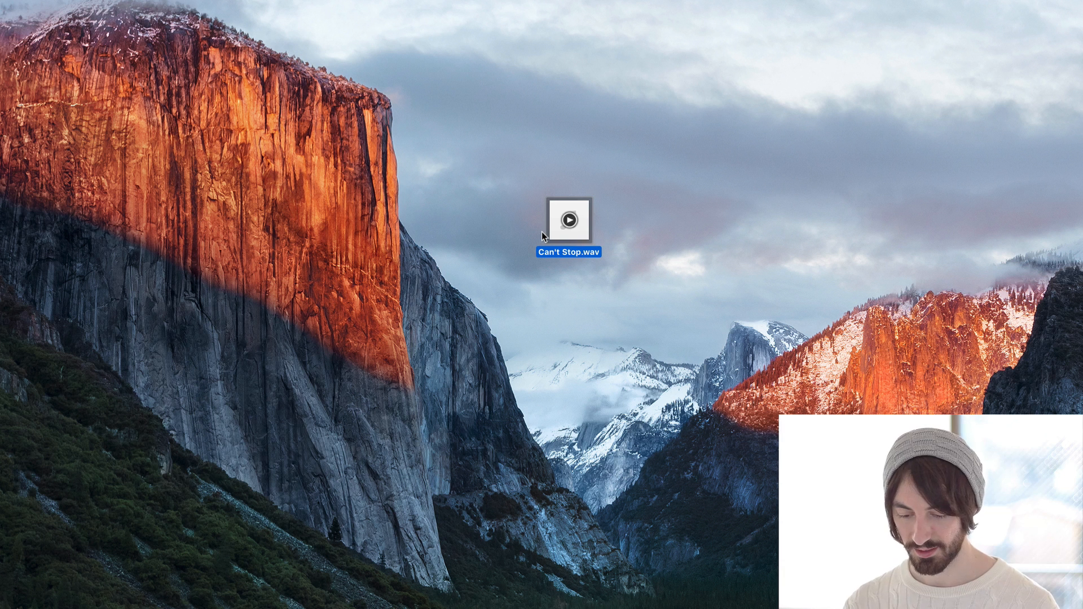
# - Preview the exported Can't Stop.wav on the desktop and close the preview
pyautogui.press('space')
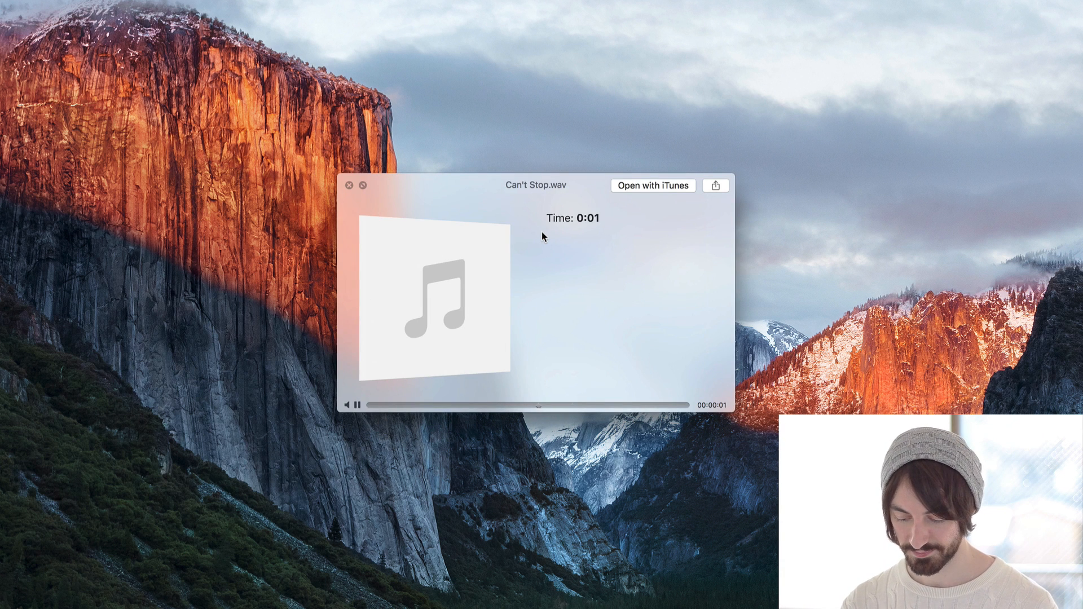
pyautogui.press('space')
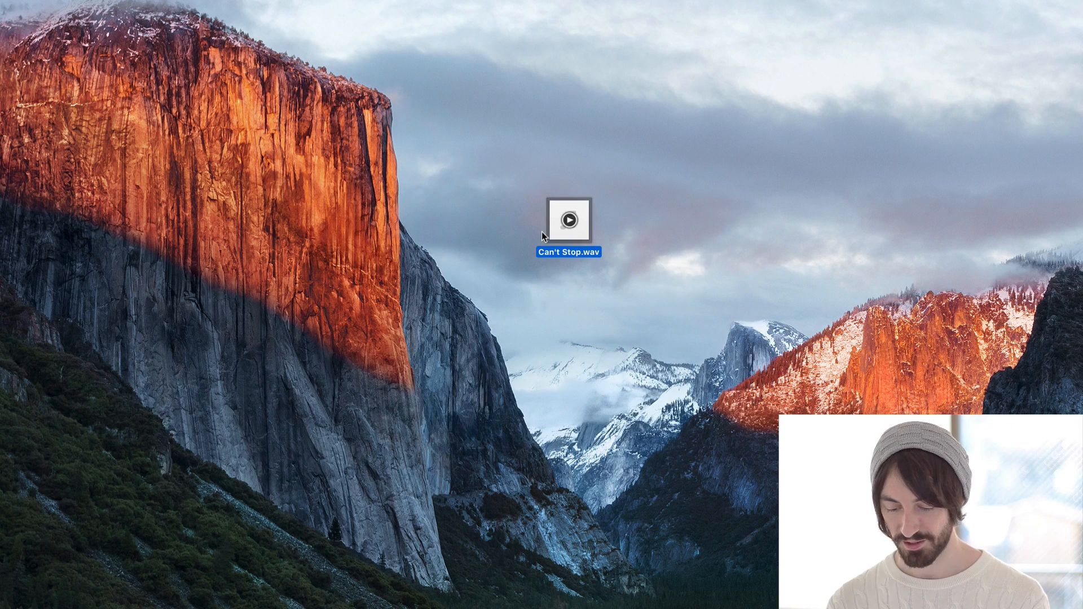